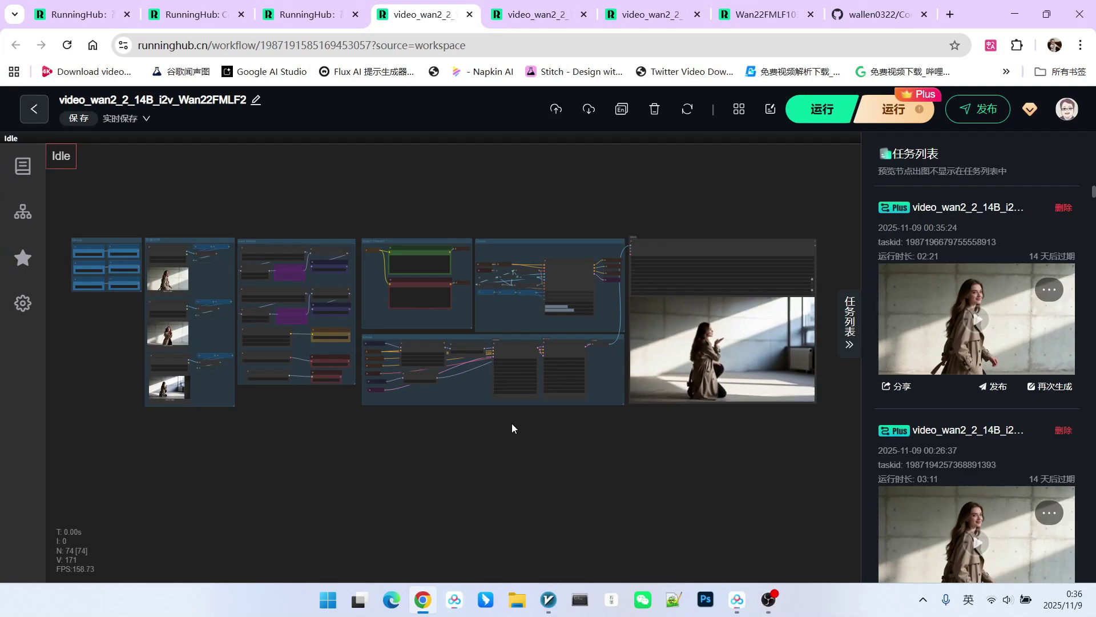
scroll(257, 444, "up", 2)
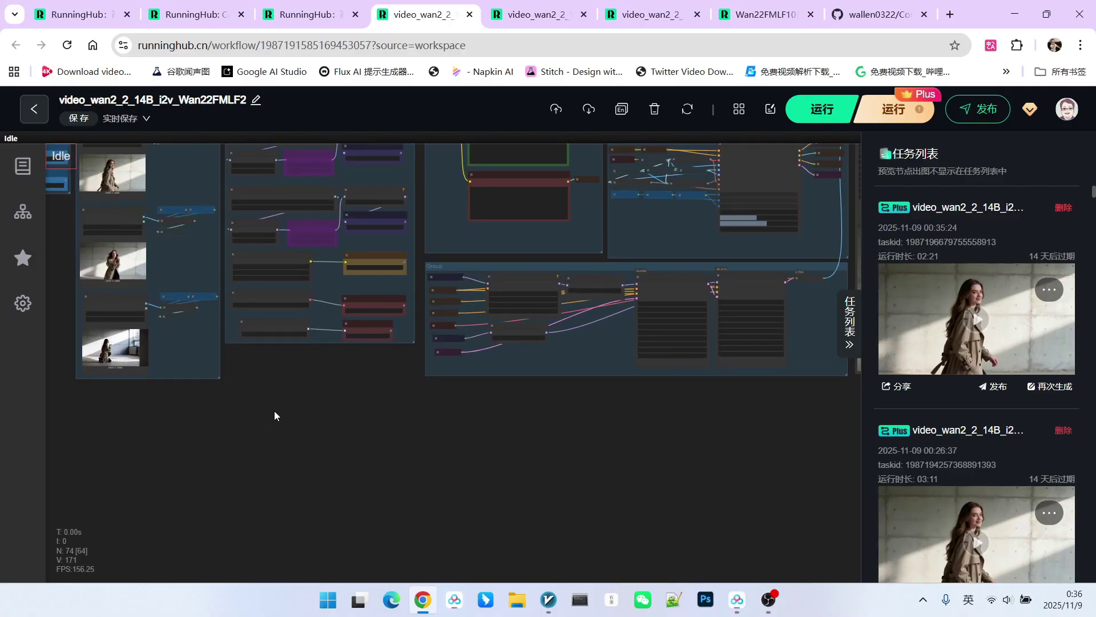
scroll(391, 495, "up", 2)
scroll(422, 321, "up", 2)
scroll(423, 321, "up", 2)
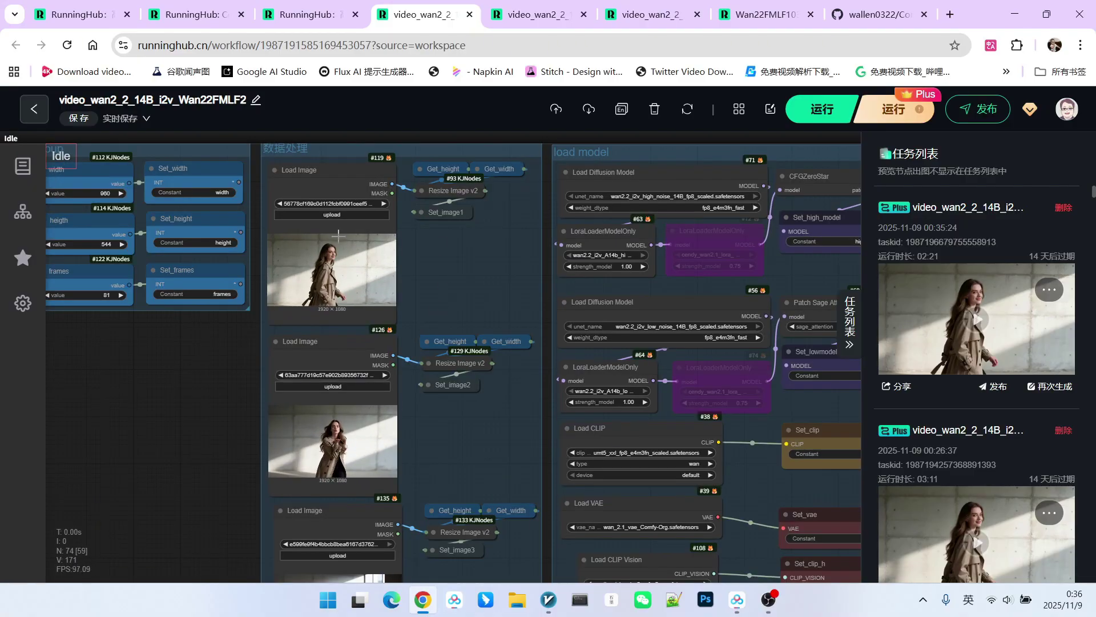
scroll(417, 272, "up", 1)
scroll(417, 273, "up", 1)
scroll(246, 382, "down", 1)
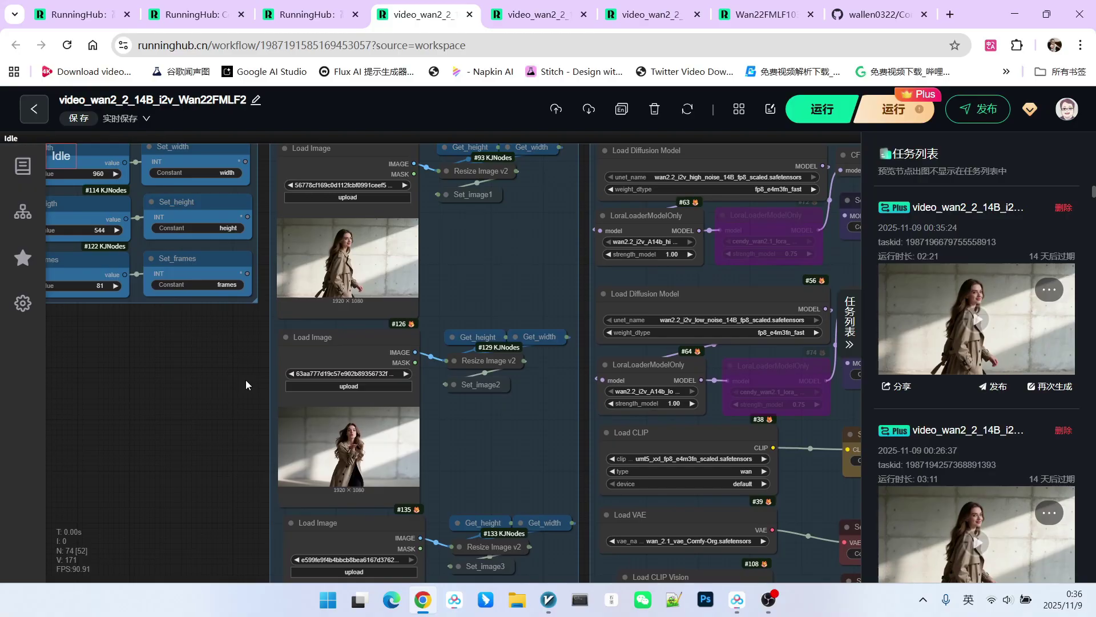
scroll(145, 423, "down", 5)
scroll(627, 242, "up", 1)
scroll(626, 242, "up", 1)
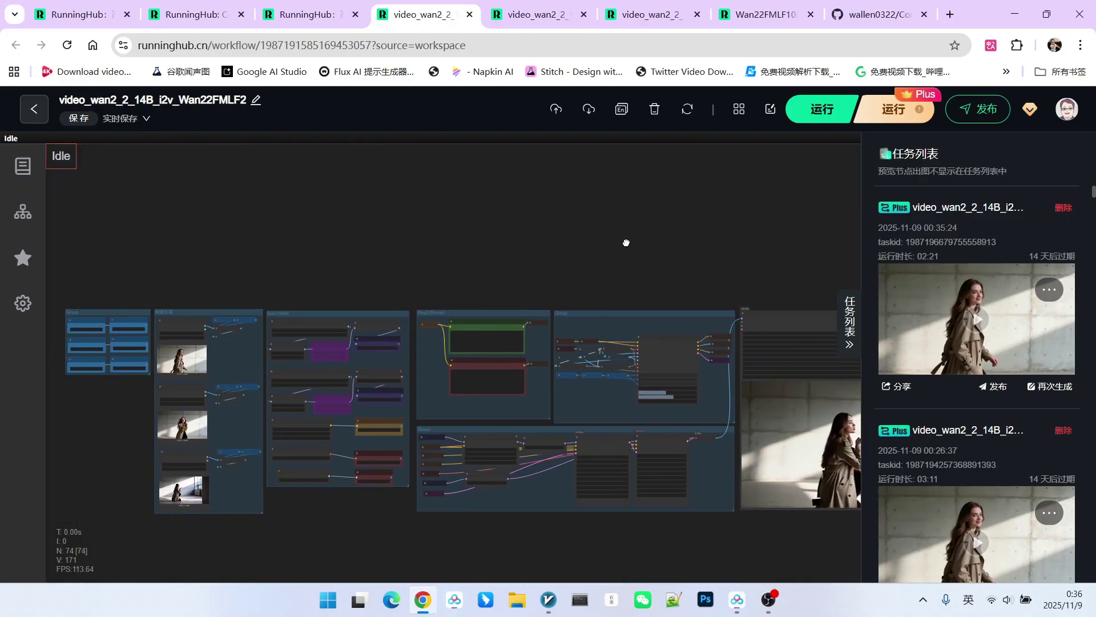
scroll(483, 415, "up", 2)
scroll(484, 415, "up", 2)
scroll(580, 358, "up", 1)
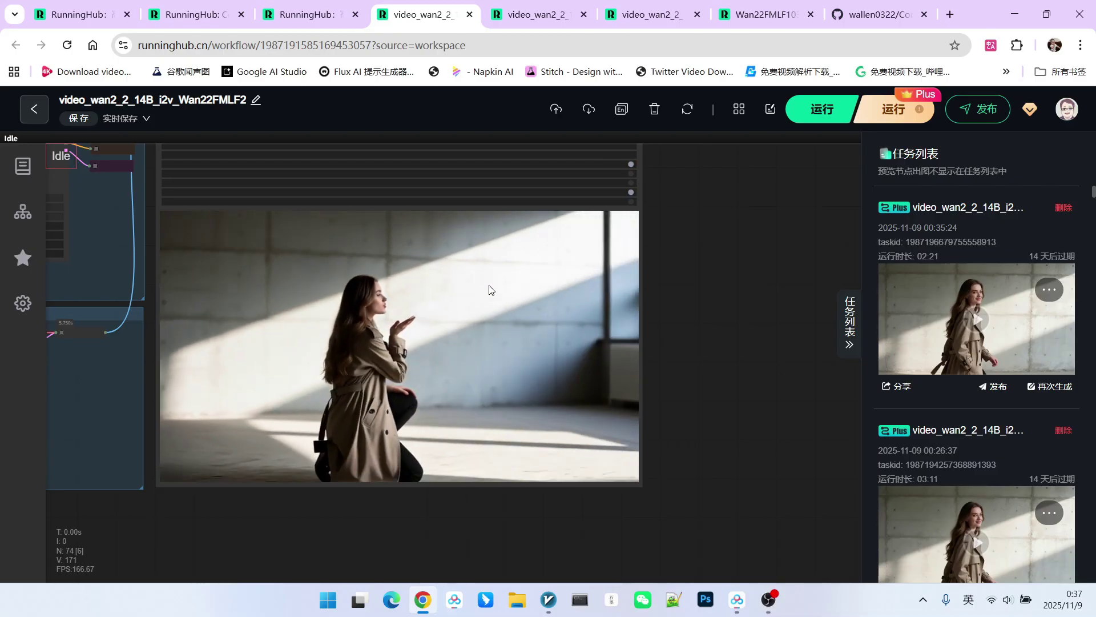
scroll(514, 277, "down", 2)
scroll(539, 278, "down", 3)
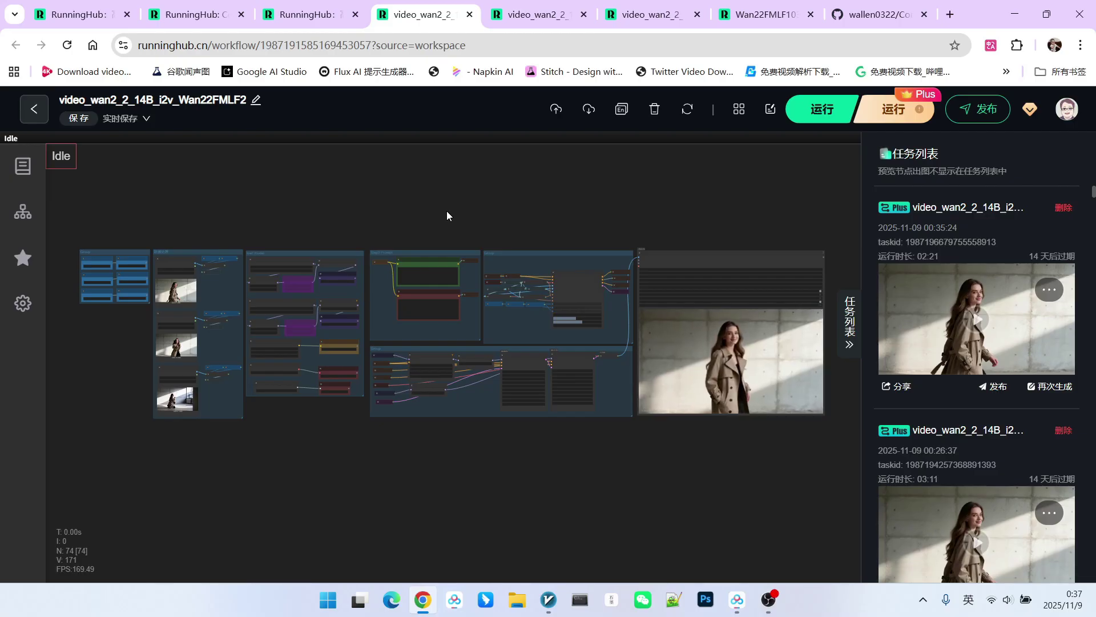
scroll(814, 357, "up", 5)
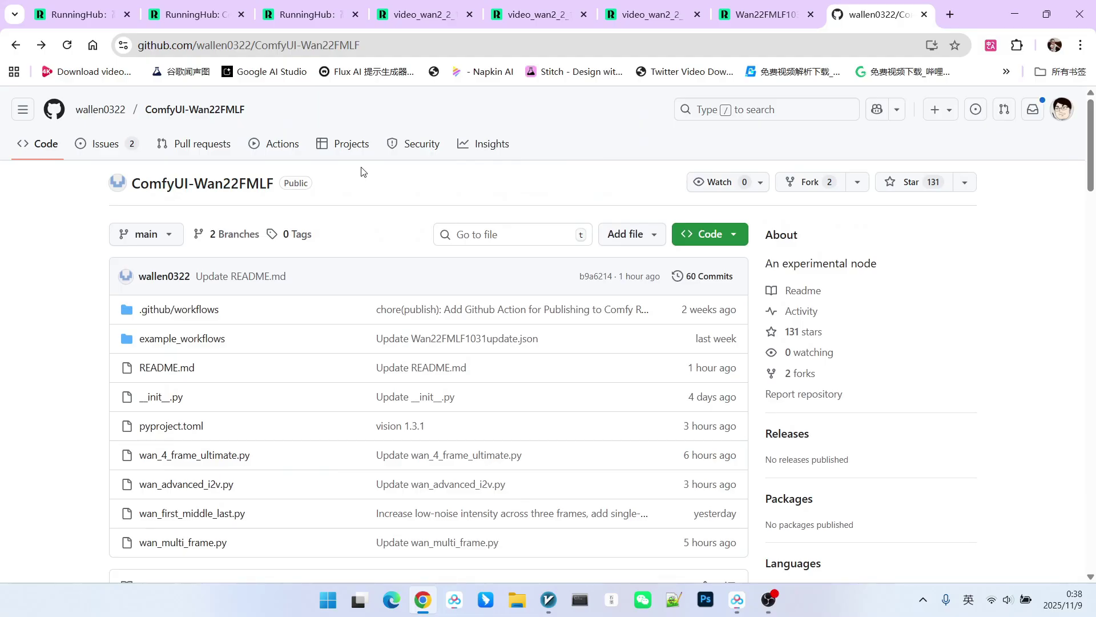
scroll(351, 171, "down", 1)
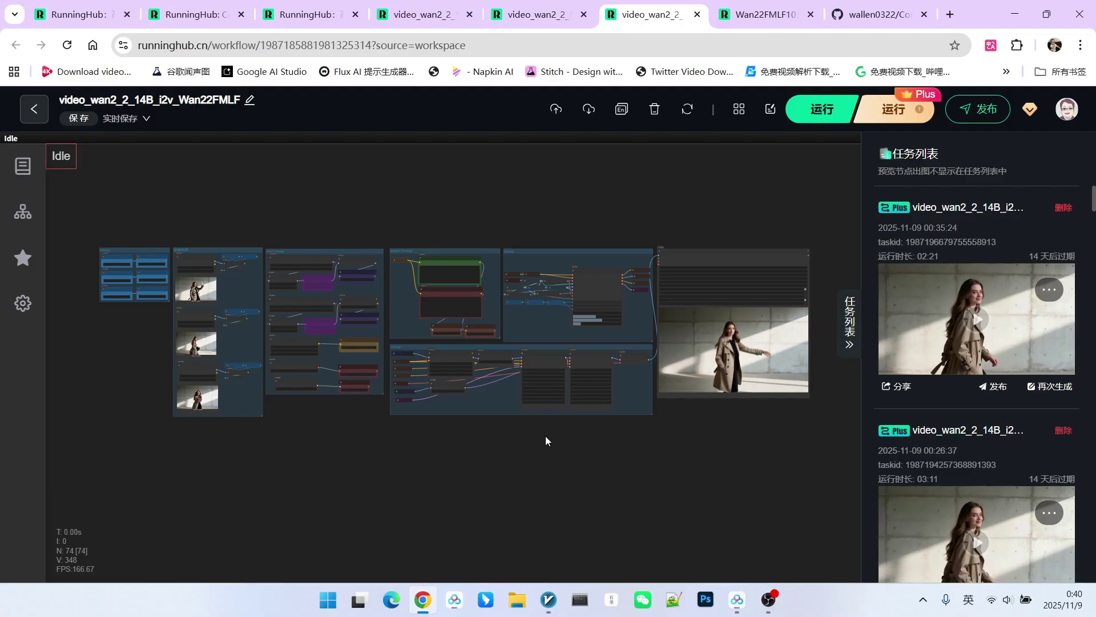
scroll(355, 373, "up", 5)
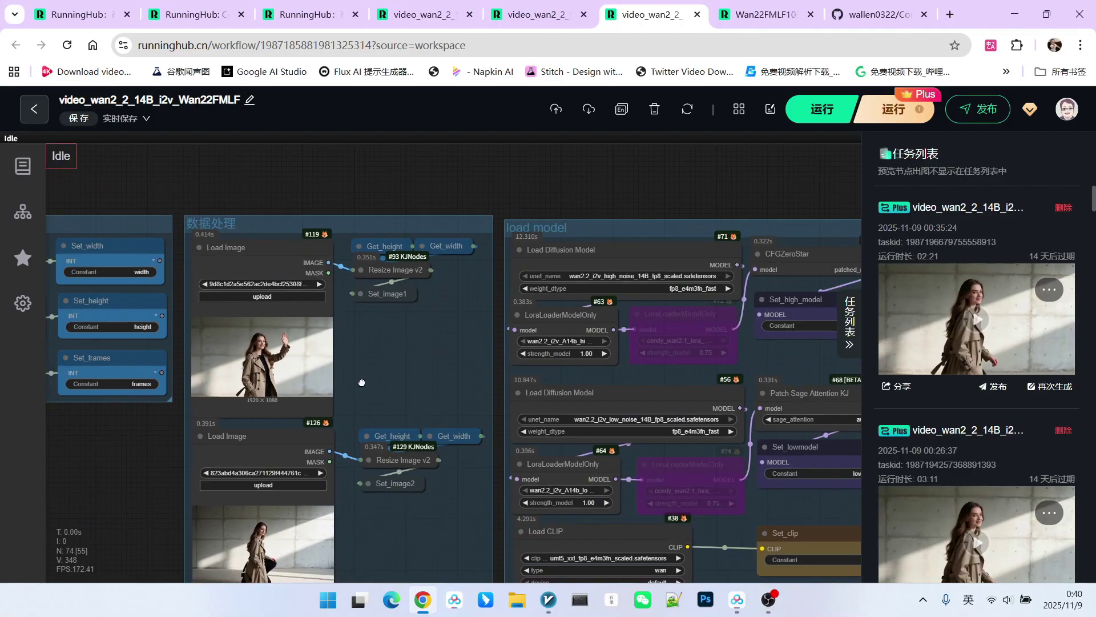
scroll(188, 358, "down", 3)
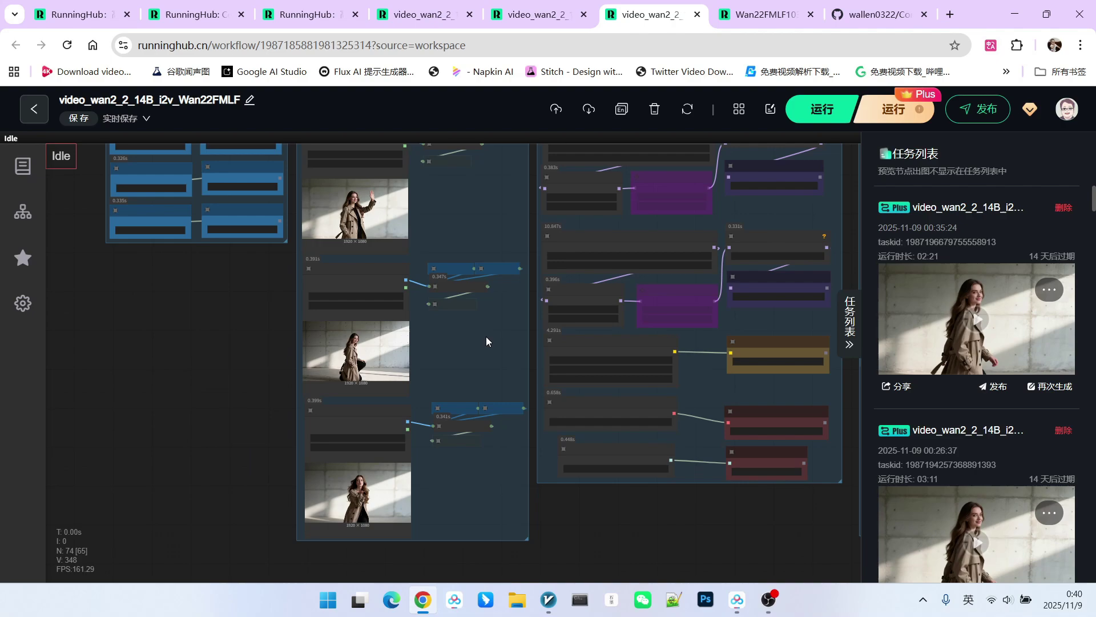
left_click_drag(485, 337, 491, 363)
scroll(494, 360, "up", 2)
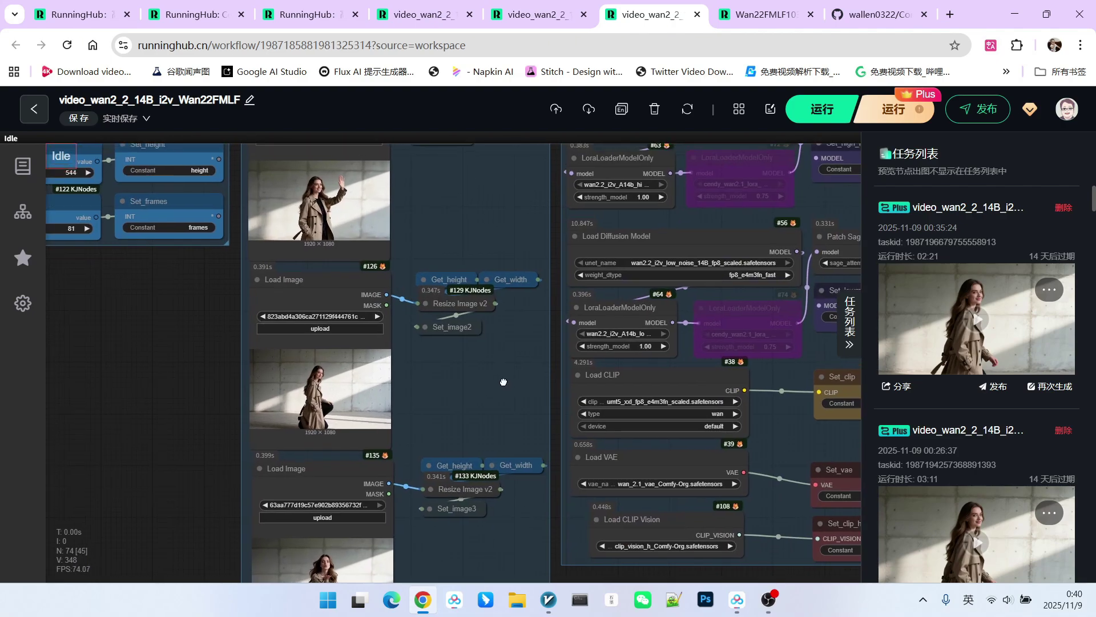
scroll(470, 409, "down", 2)
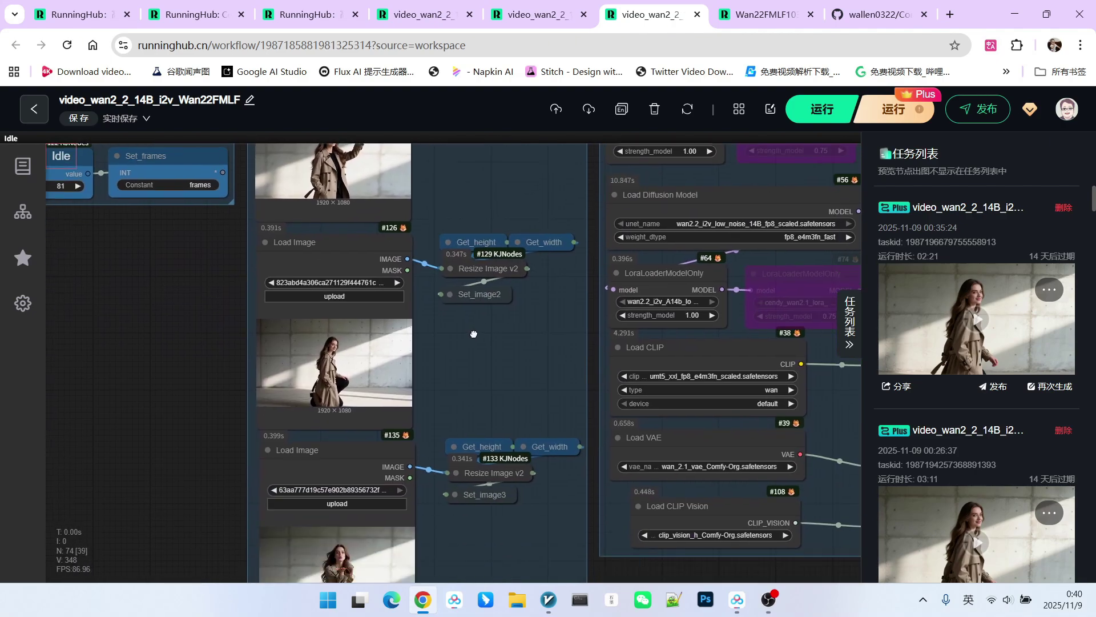
scroll(435, 323, "up", 2)
left_click_drag(451, 361, 465, 283)
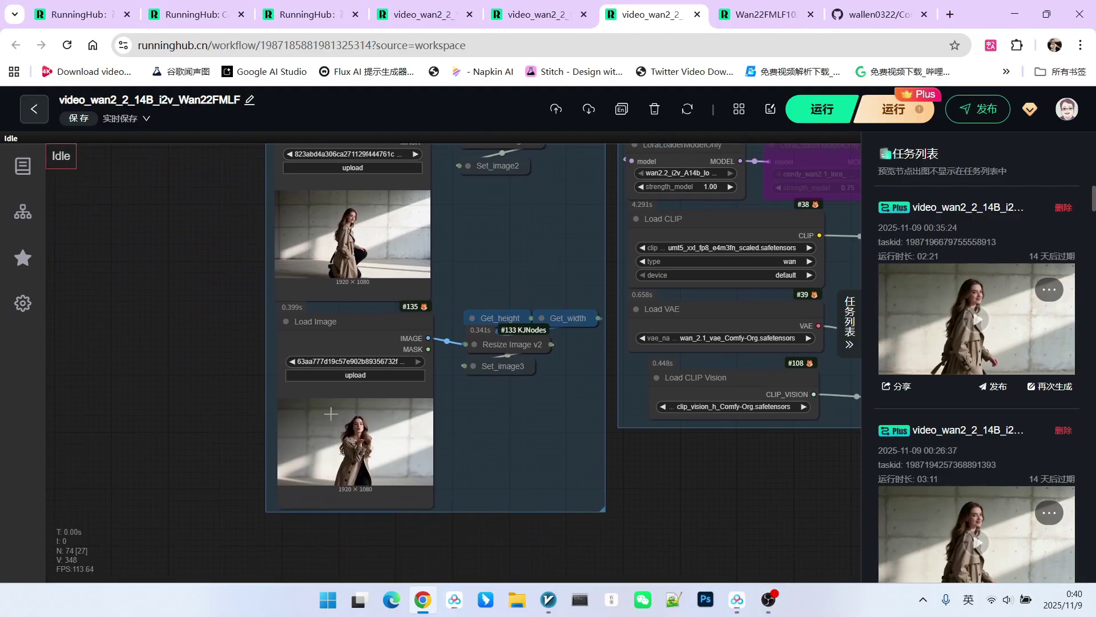
scroll(425, 373, "up", 3)
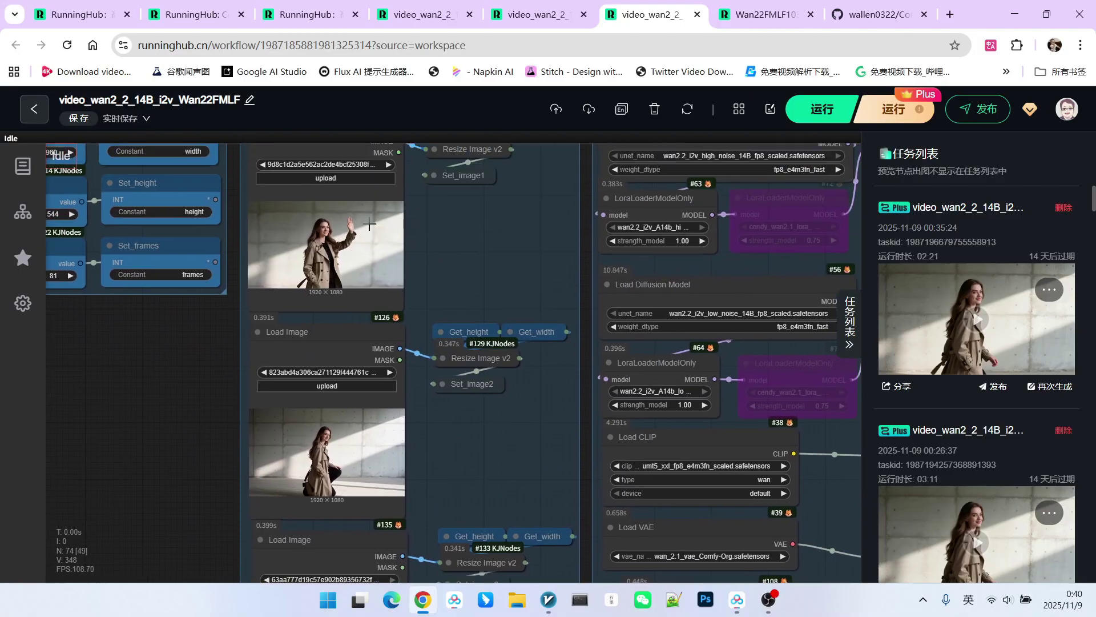
scroll(413, 291, "down", 2)
scroll(443, 270, "up", 1)
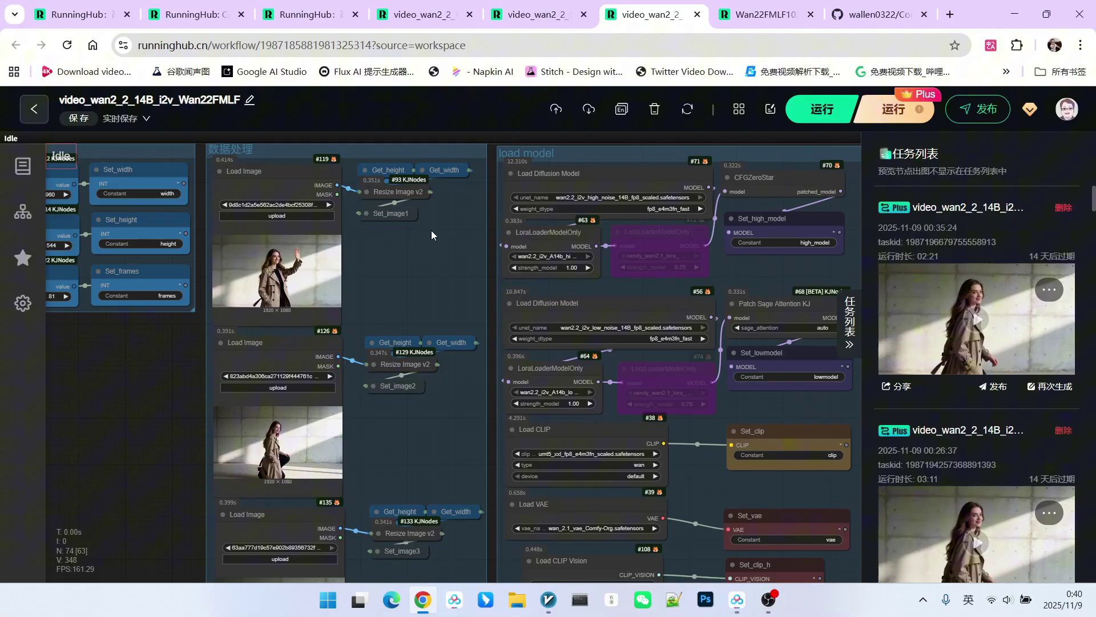
scroll(450, 268, "up", 3)
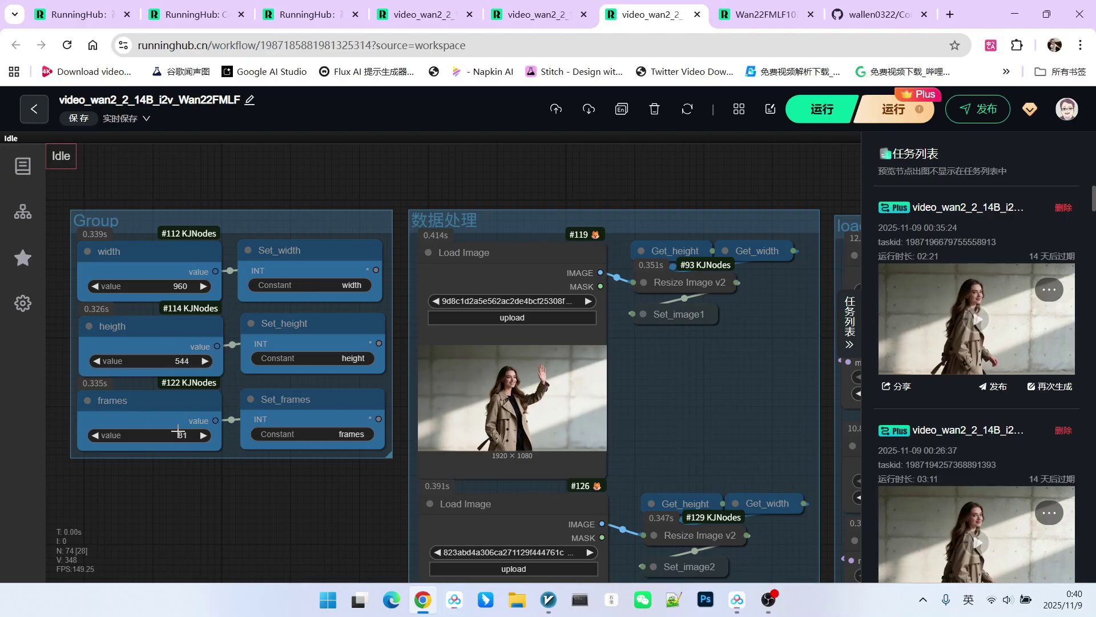
scroll(178, 429, "down", 1)
left_click_drag(582, 385, 277, 289)
scroll(277, 289, "up", 1)
scroll(407, 284, "down", 1)
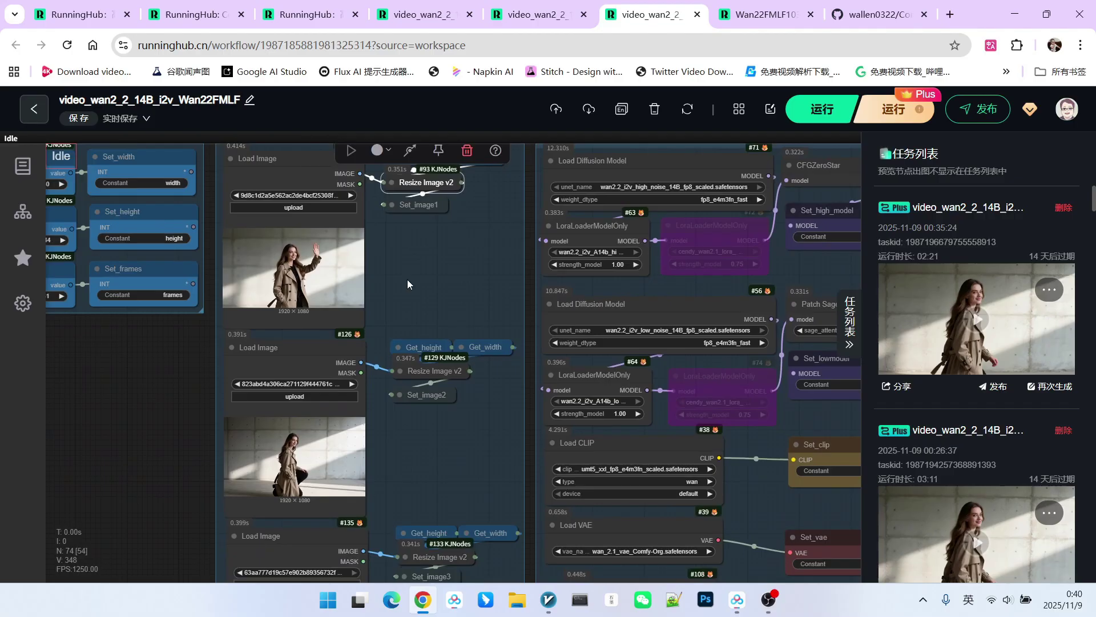
scroll(411, 299, "down", 1)
scroll(429, 330, "down", 1)
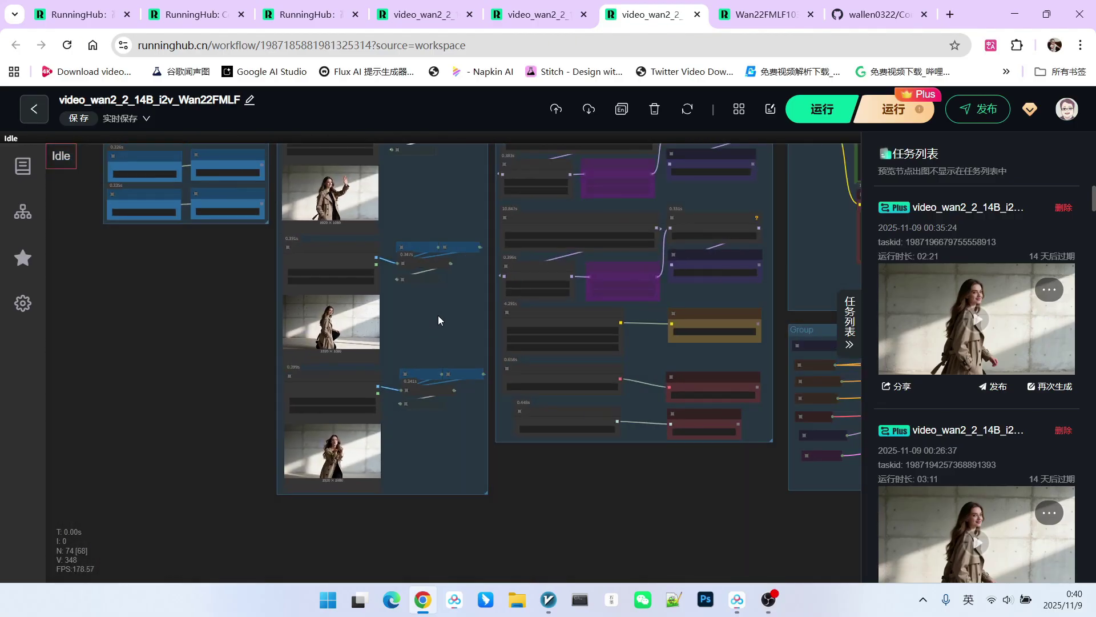
left_click_drag(438, 320, 386, 381)
scroll(459, 299, "up", 5)
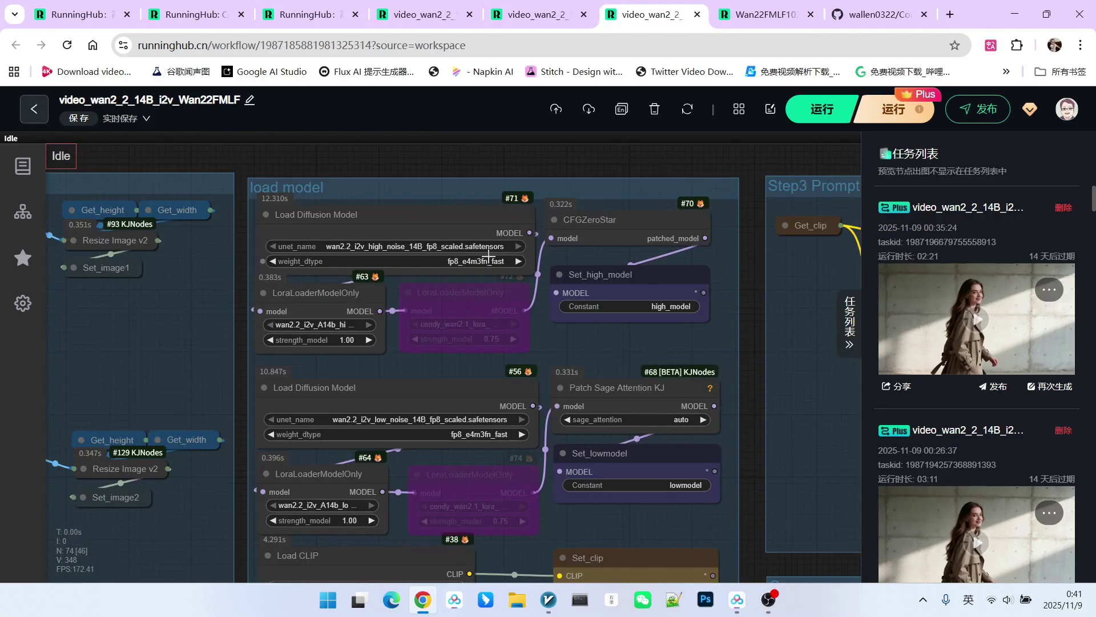
scroll(490, 291, "up", 2)
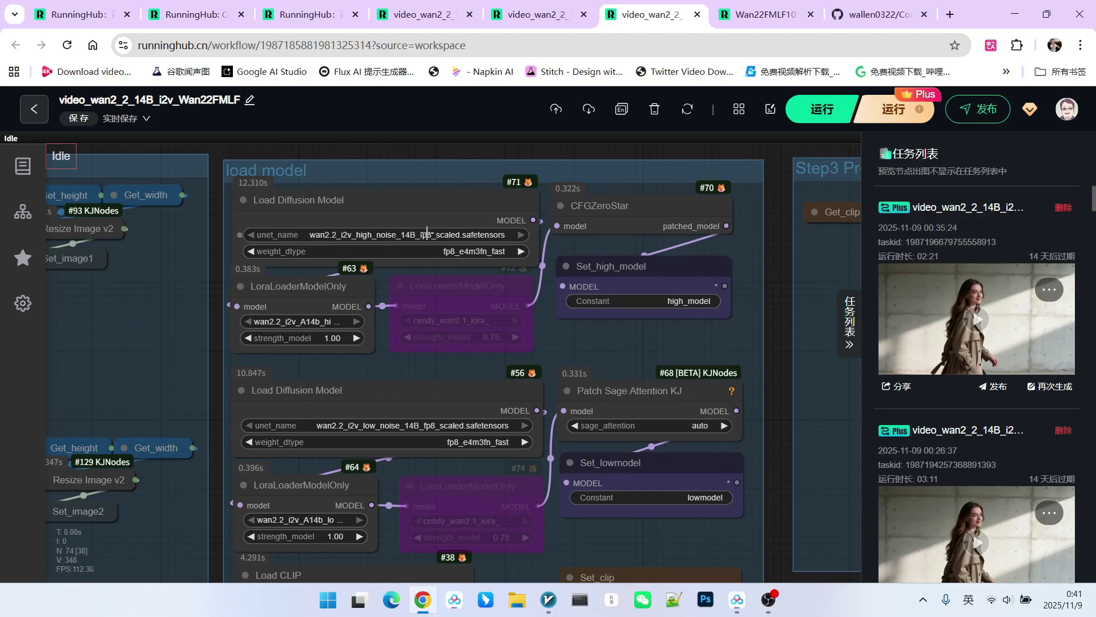
left_click(405, 212)
left_click(392, 410)
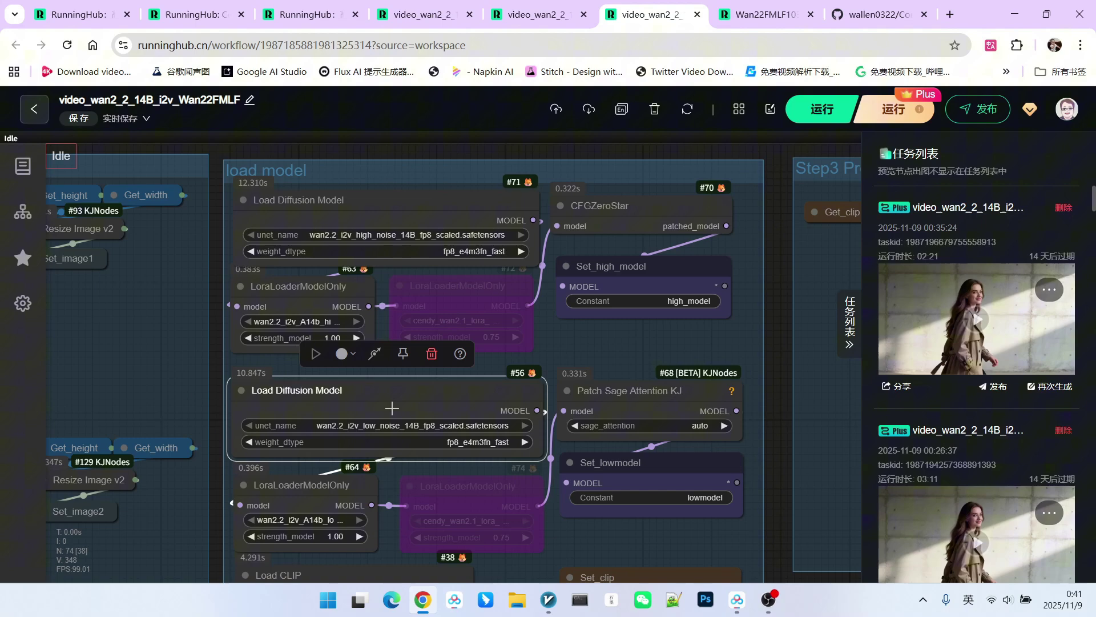
scroll(391, 408, "up", 1)
left_click_drag(395, 363, 662, 369)
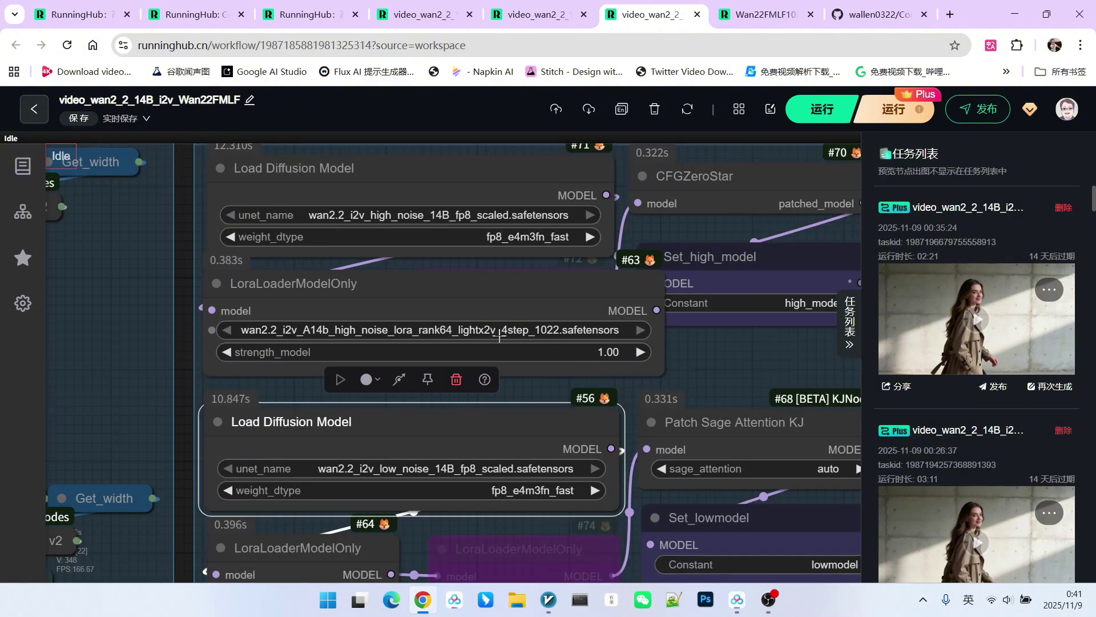
left_click_drag(658, 371, 583, 373)
scroll(582, 372, "down", 5)
left_click(257, 289)
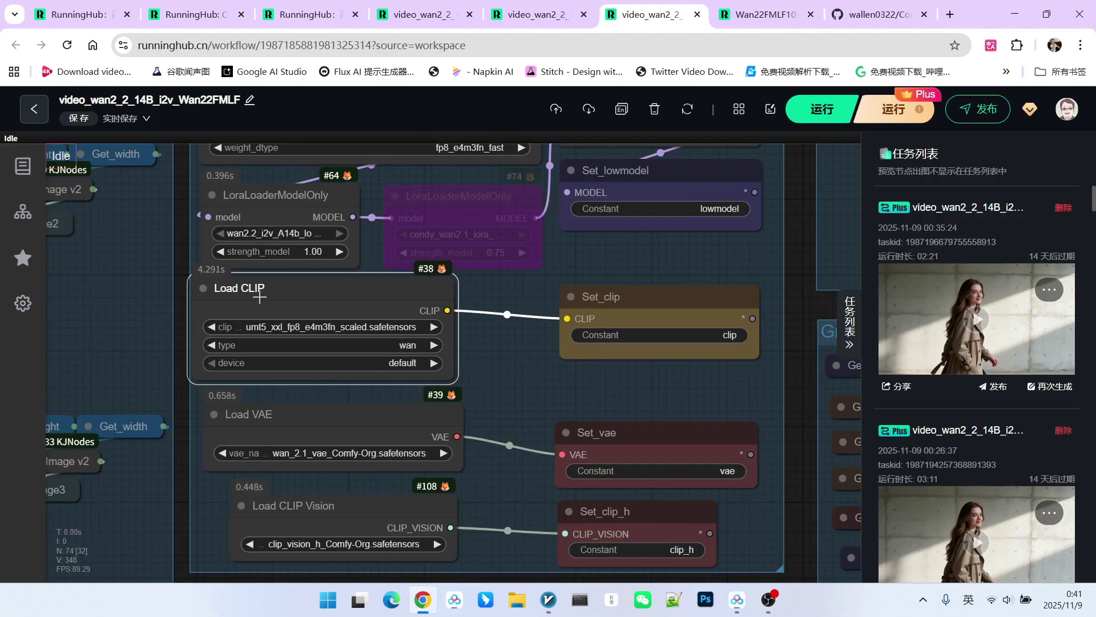
left_click(267, 412)
left_click(299, 502)
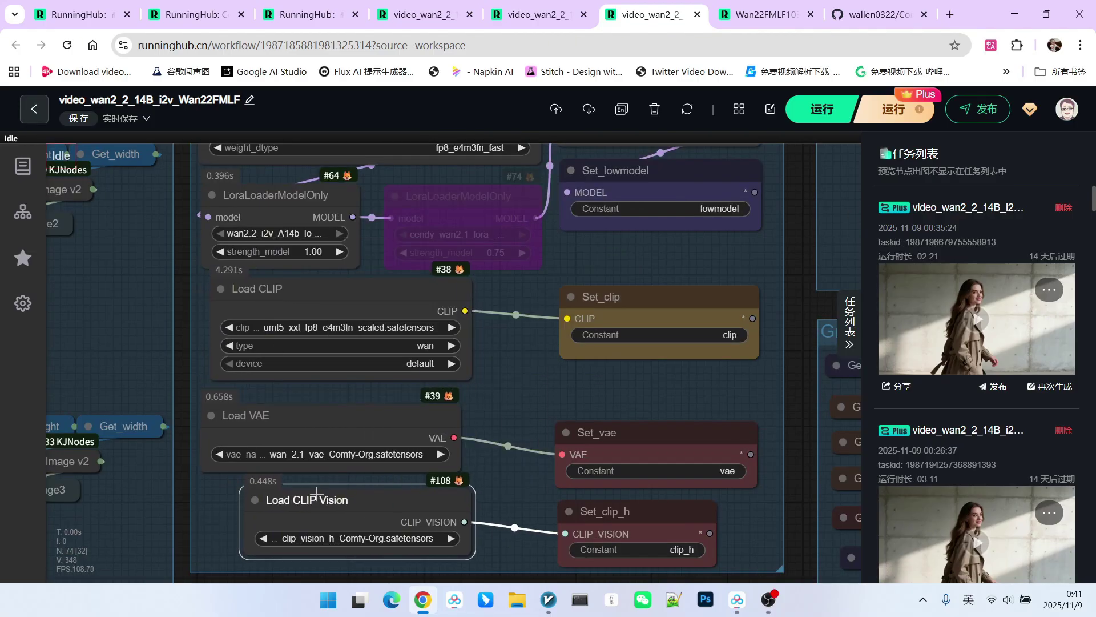
left_click_drag(576, 334, 159, 318)
scroll(209, 296, "up", 2)
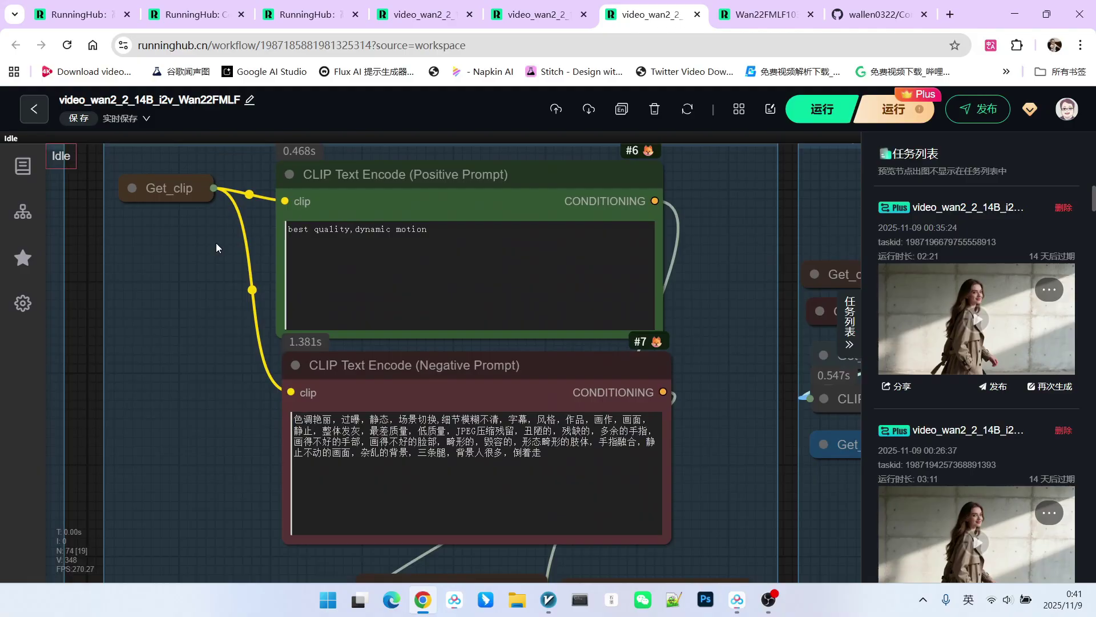
scroll(217, 243, "up", 2)
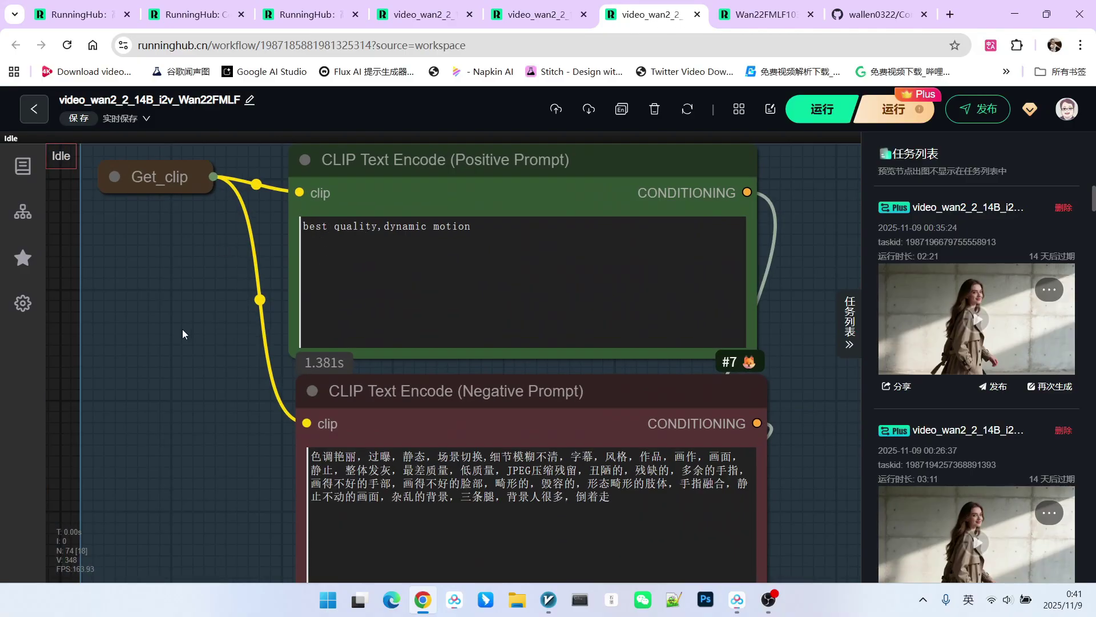
scroll(182, 333, "down", 3)
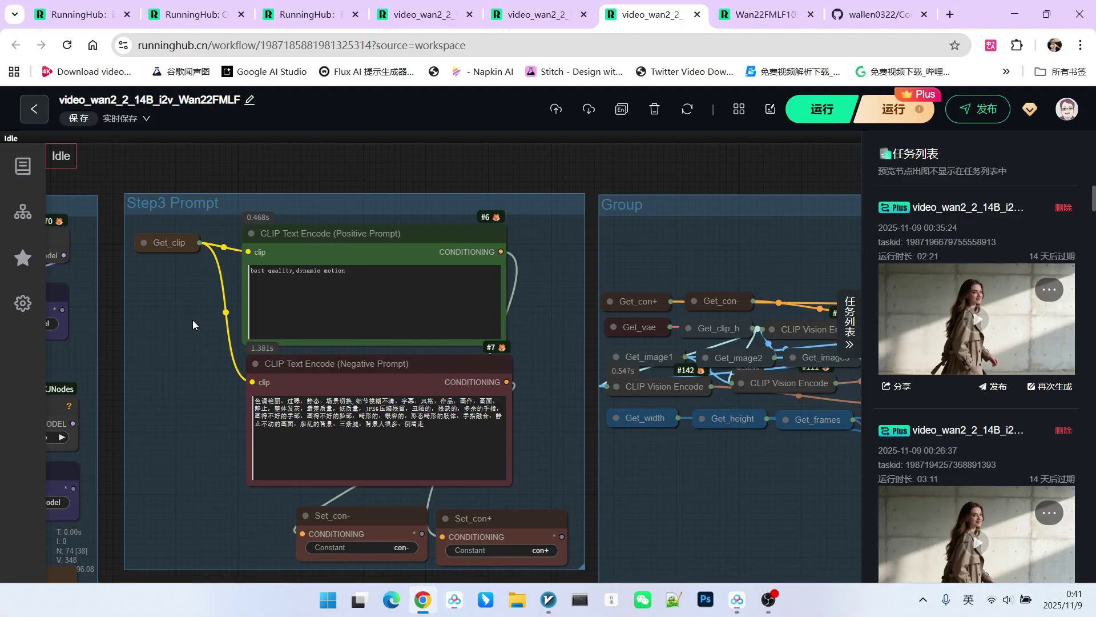
left_click_drag(498, 181, 288, 148)
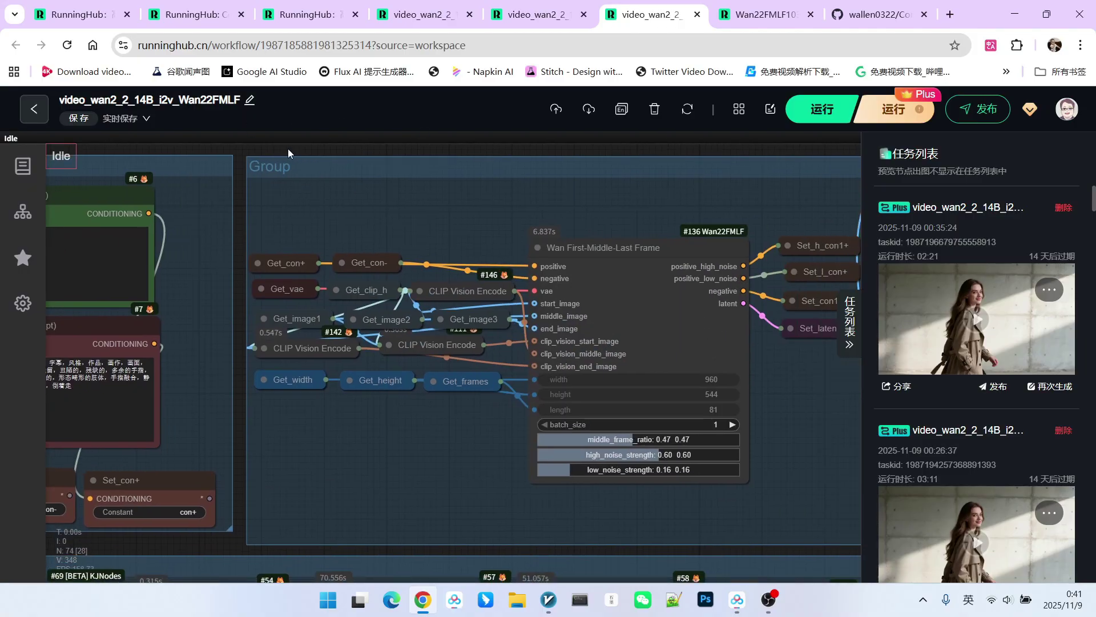
scroll(826, 439, "up", 1)
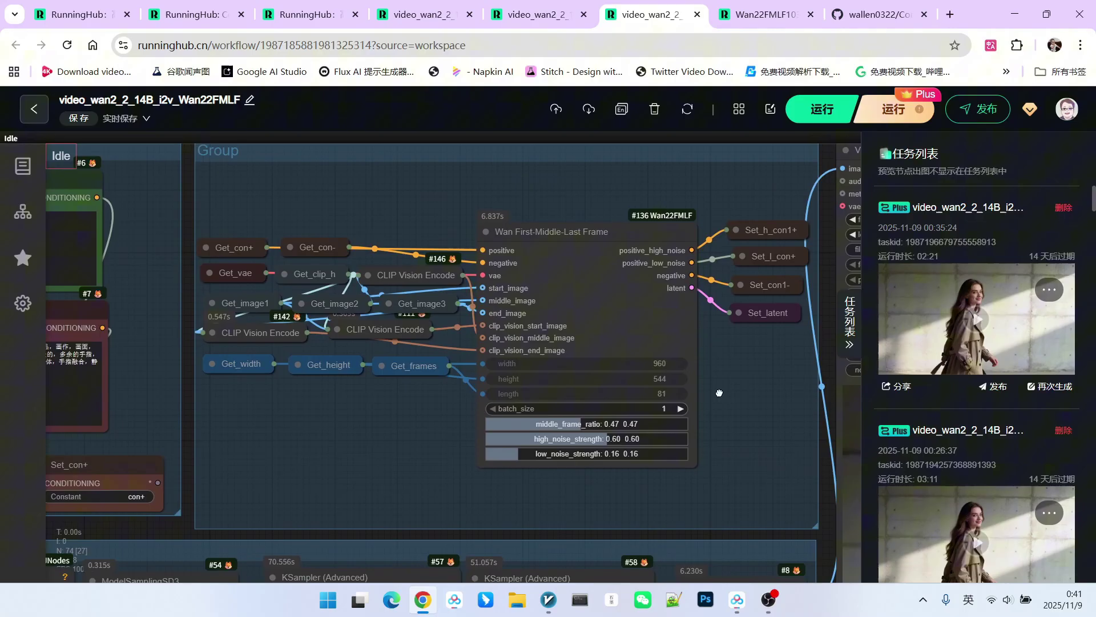
left_click_drag(797, 415, 554, 316)
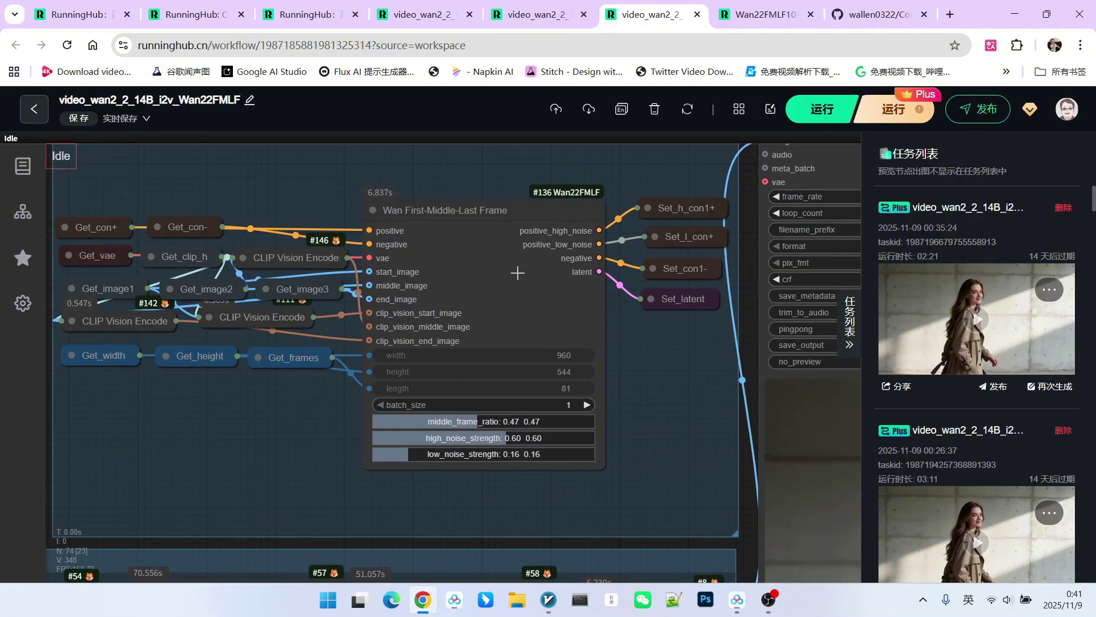
scroll(514, 285, "down", 1)
scroll(514, 285, "up", 1)
scroll(514, 286, "down", 1)
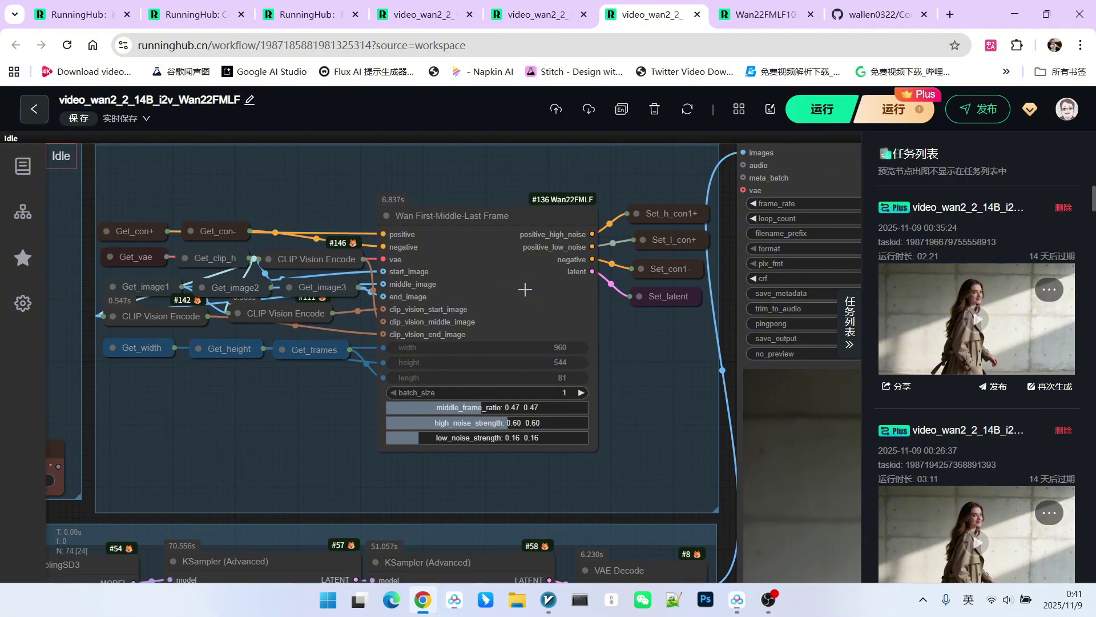
scroll(562, 321, "down", 1)
left_click(489, 257)
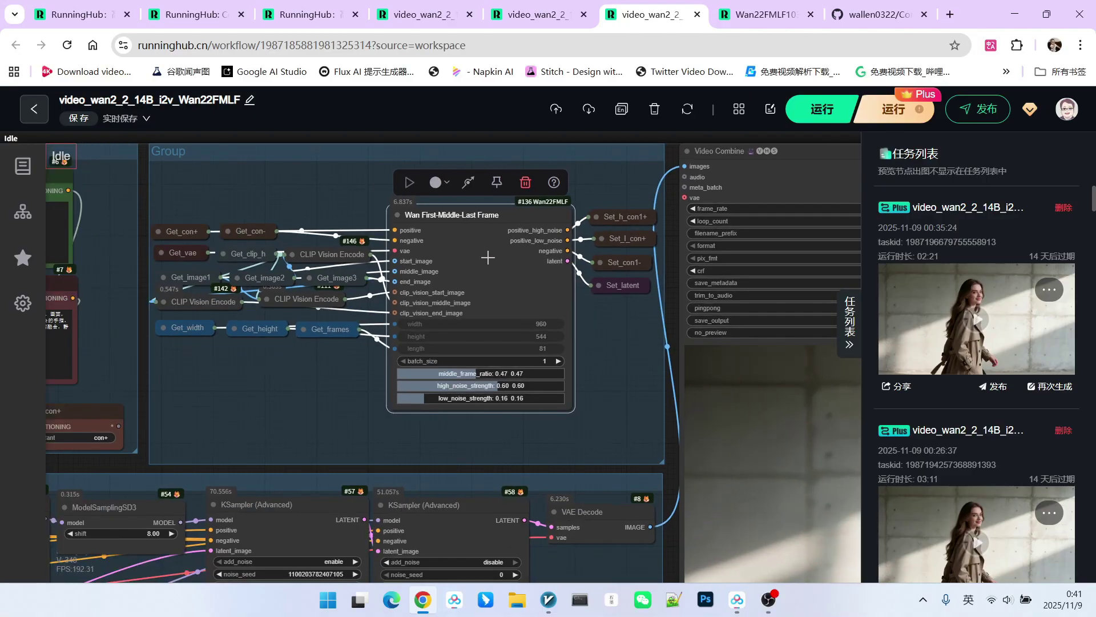
left_click_drag(595, 330, 603, 344)
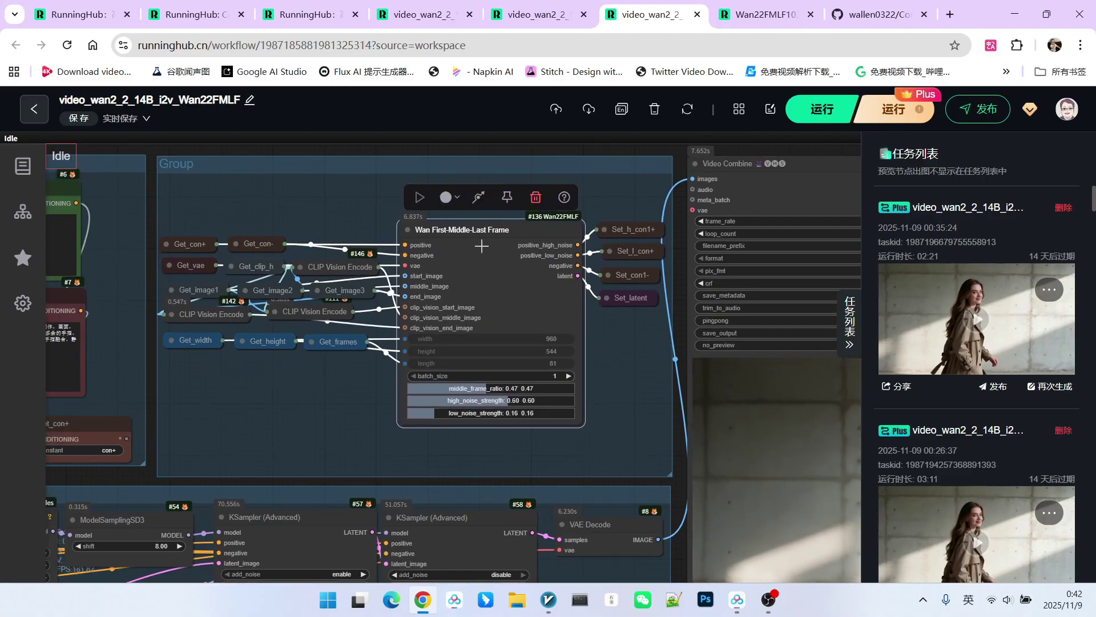
scroll(611, 342, "up", 2)
left_click_drag(447, 219, 447, 250)
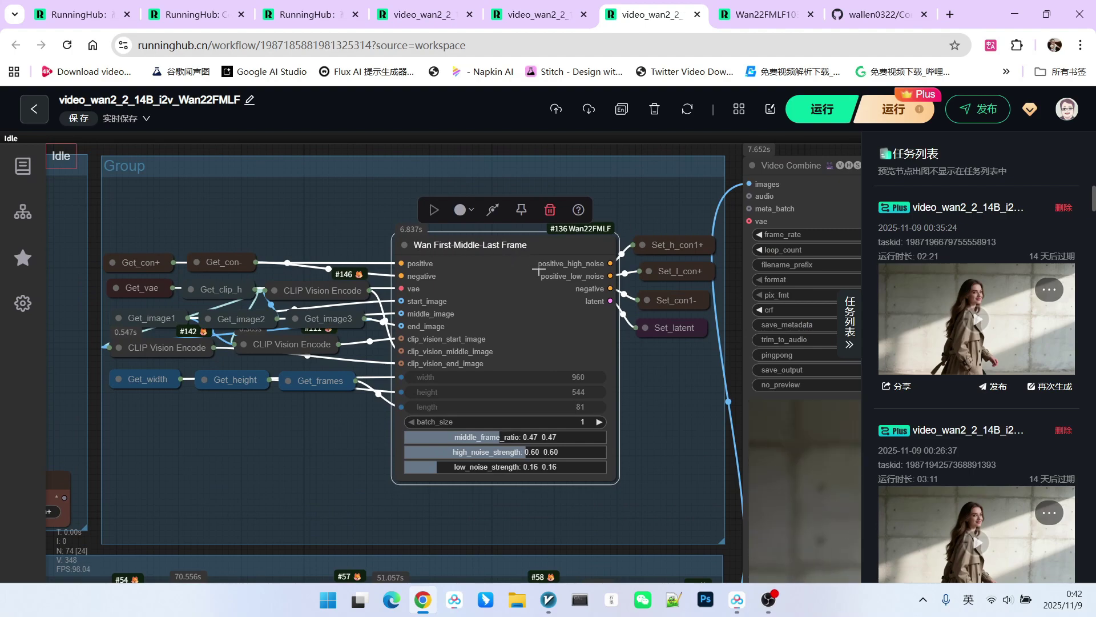
left_click(526, 300)
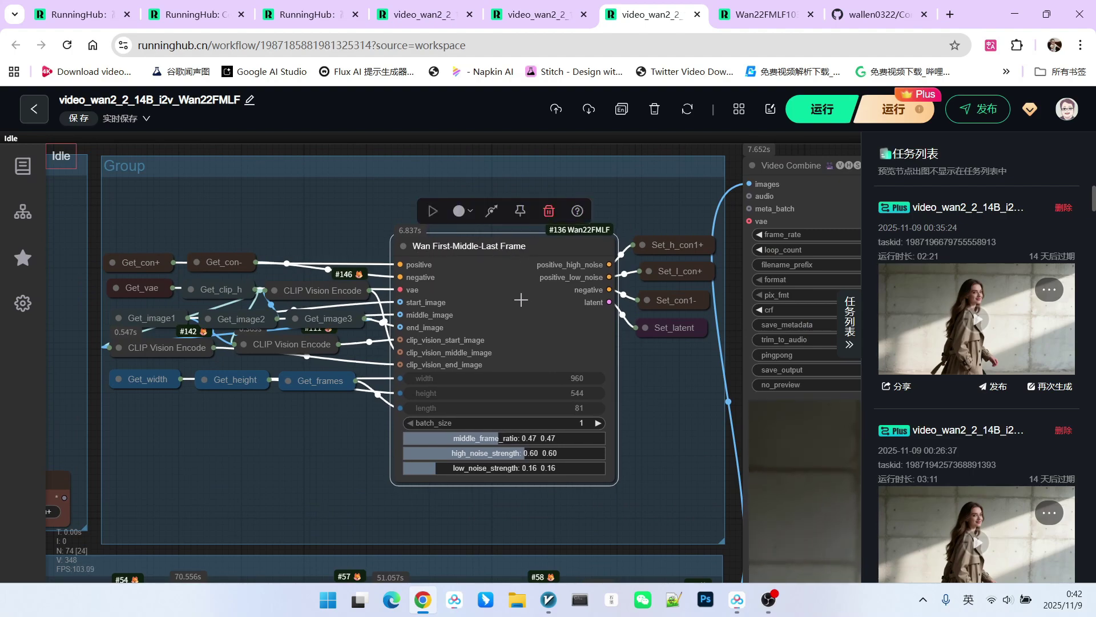
scroll(526, 301, "down", 3)
left_click_drag(708, 239, 598, 312)
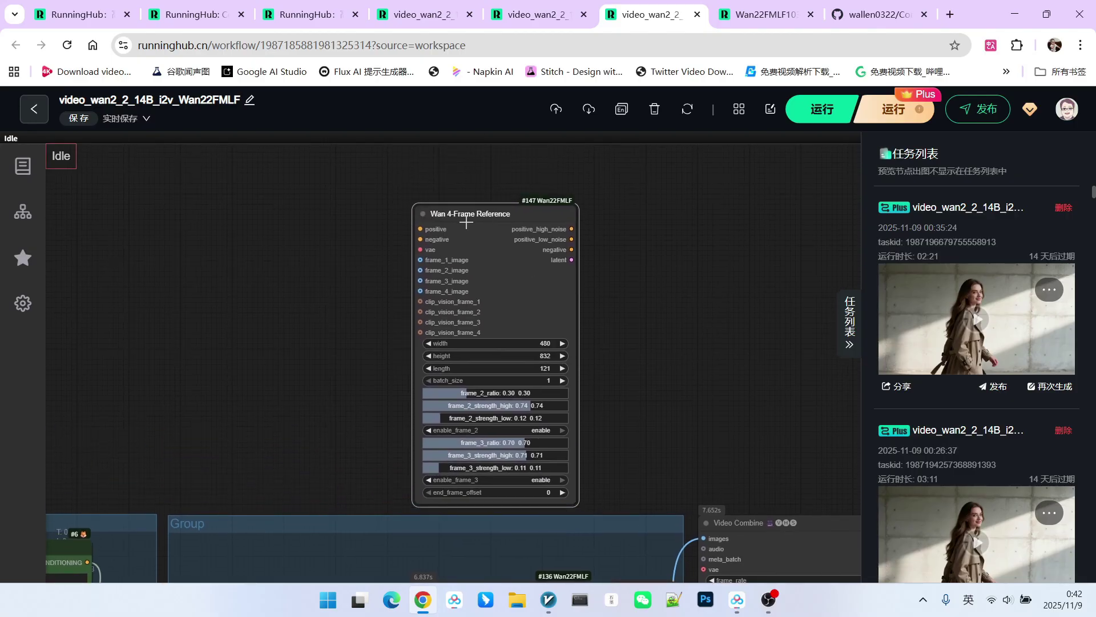
left_click(527, 254)
scroll(420, 230, "up", 1)
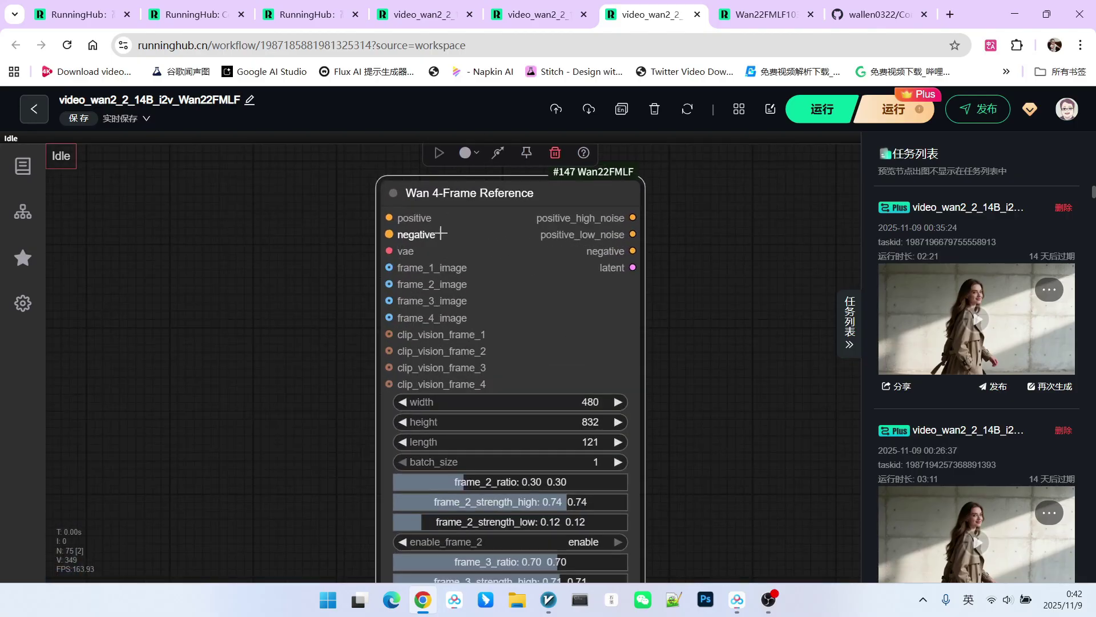
scroll(462, 178, "up", 1)
scroll(454, 216, "down", 2)
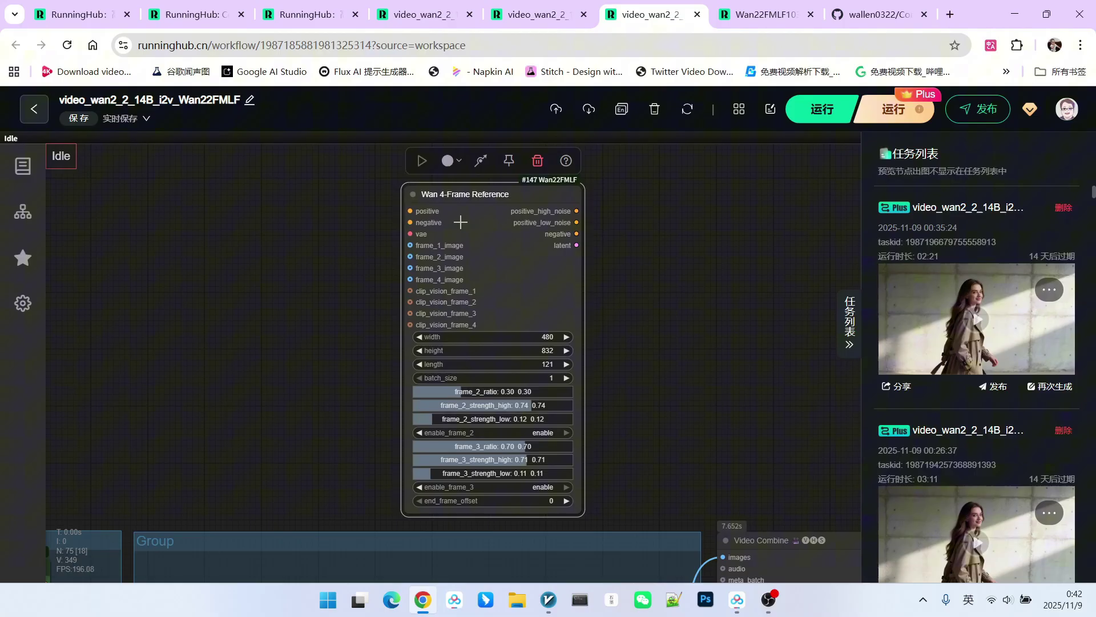
scroll(458, 219, "down", 1)
scroll(594, 291, "up", 1)
scroll(609, 278, "up", 1)
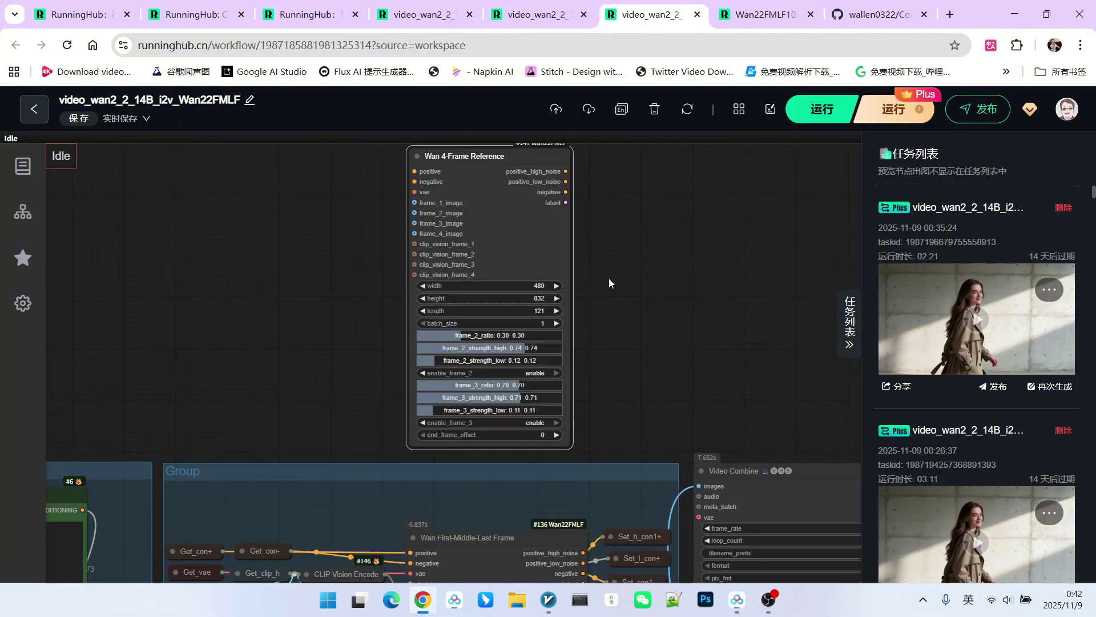
scroll(514, 299, "up", 3)
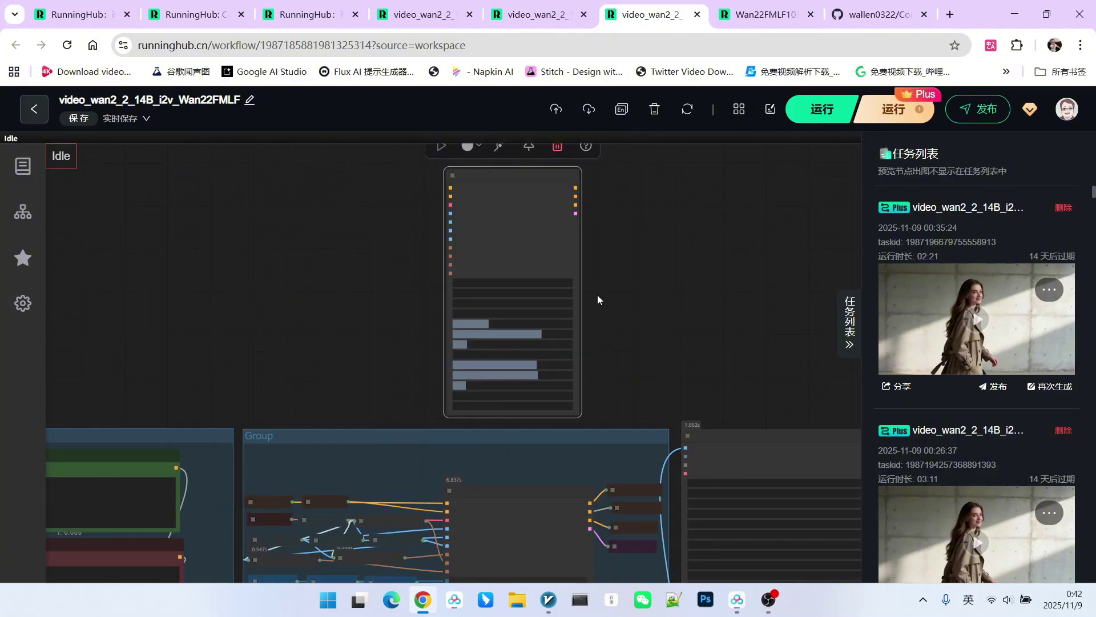
scroll(529, 310, "up", 3)
scroll(561, 314, "down", 3)
scroll(650, 295, "down", 3)
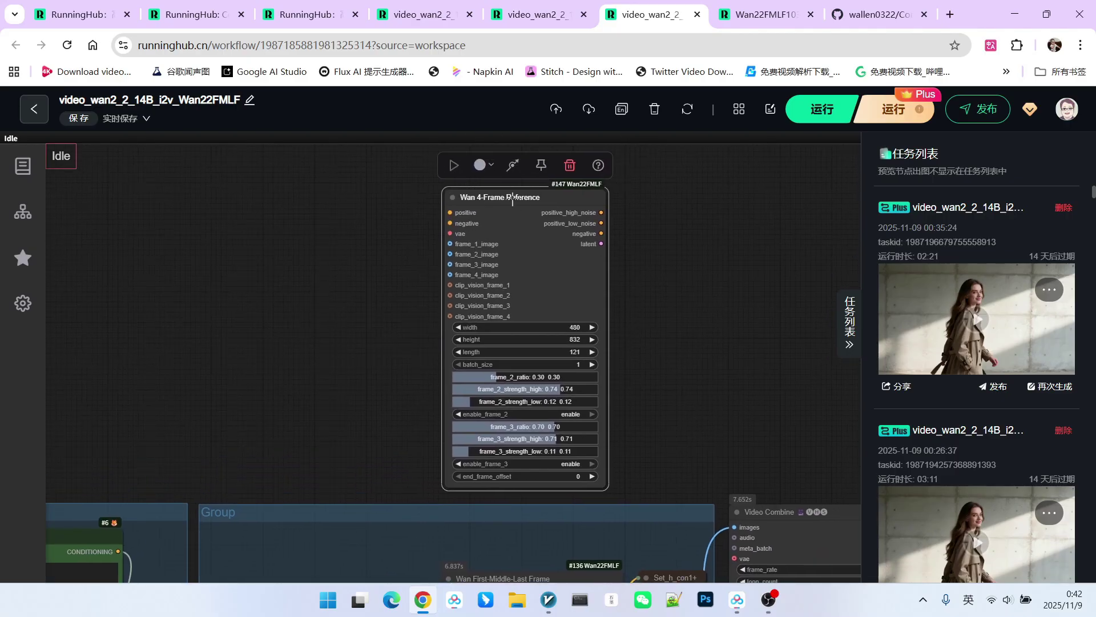
Step: Delete the Wan 4-Frame Reference node and inspect the Wan First-Middle-Last Frame node's settings
key("Delete")
scroll(509, 357, "down", 5)
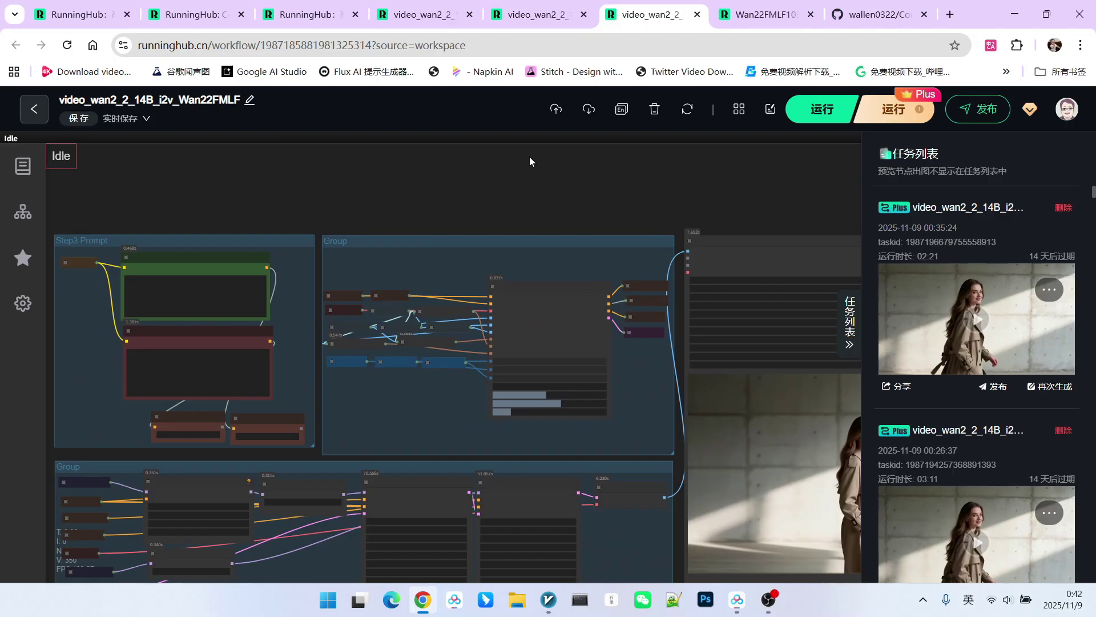
scroll(530, 157, "up", 3)
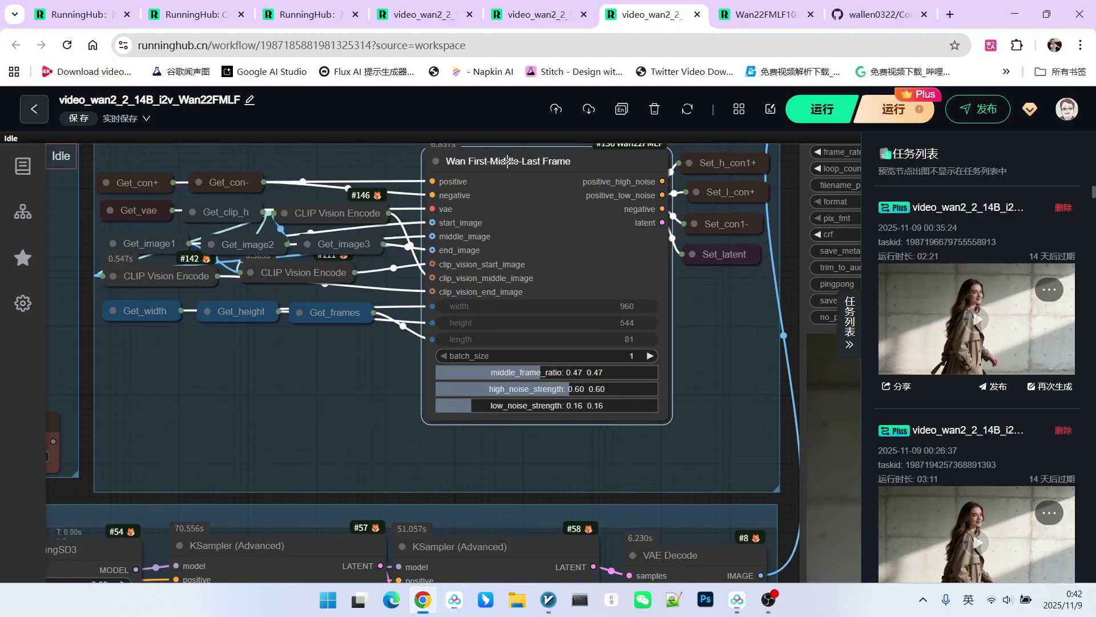
left_click_drag(600, 319, 596, 314)
left_click(706, 334)
scroll(410, 210, "up", 3)
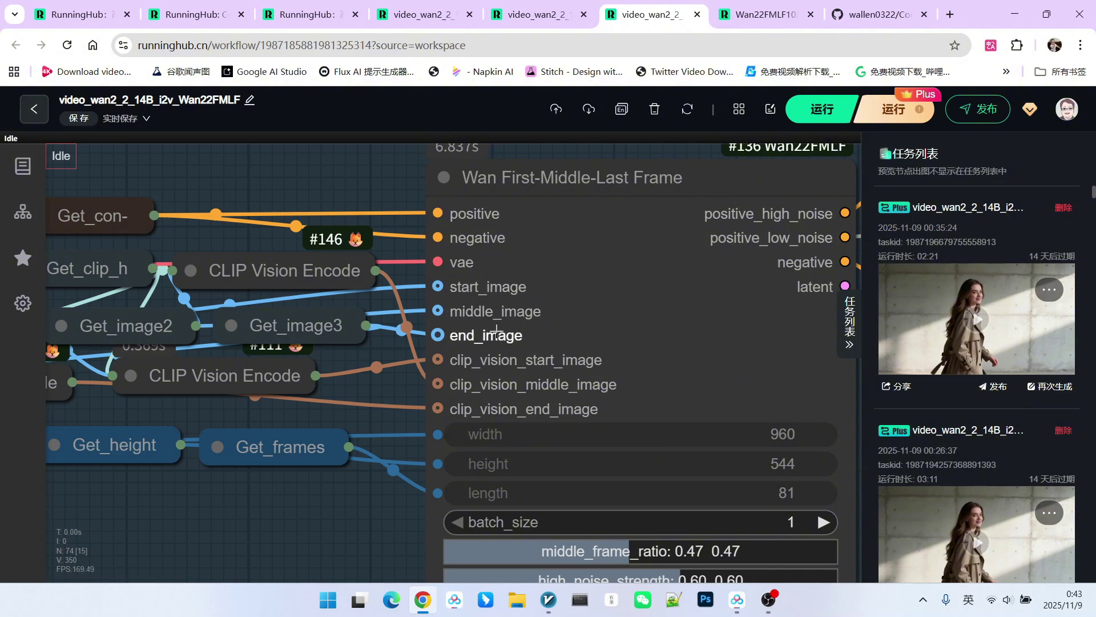
scroll(497, 339, "down", 3)
scroll(477, 350, "up", 3)
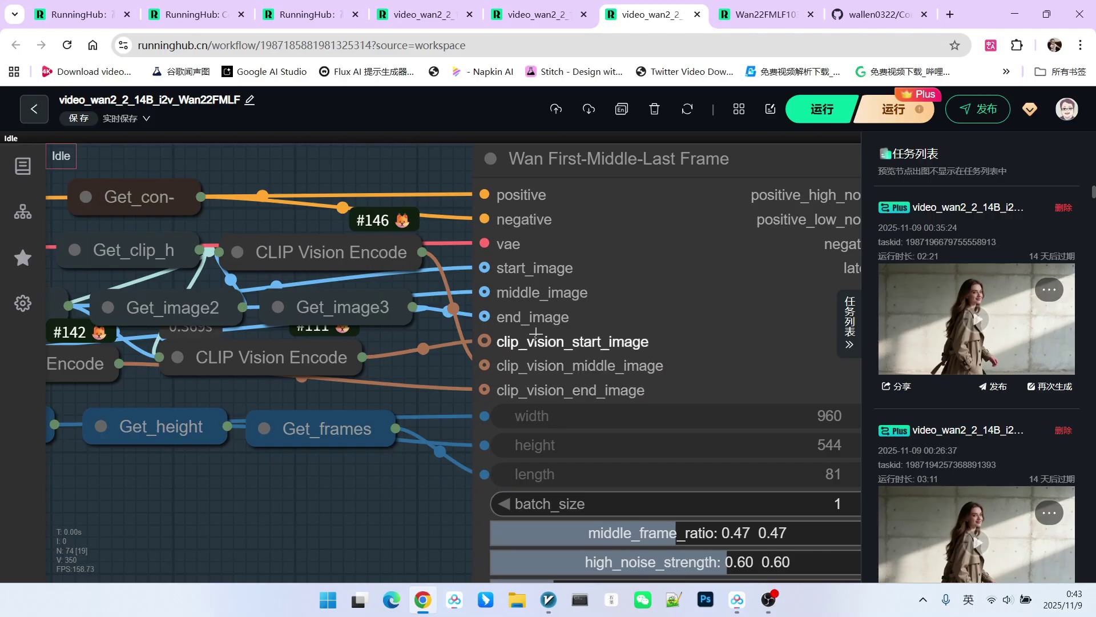
scroll(526, 470, "down", 2)
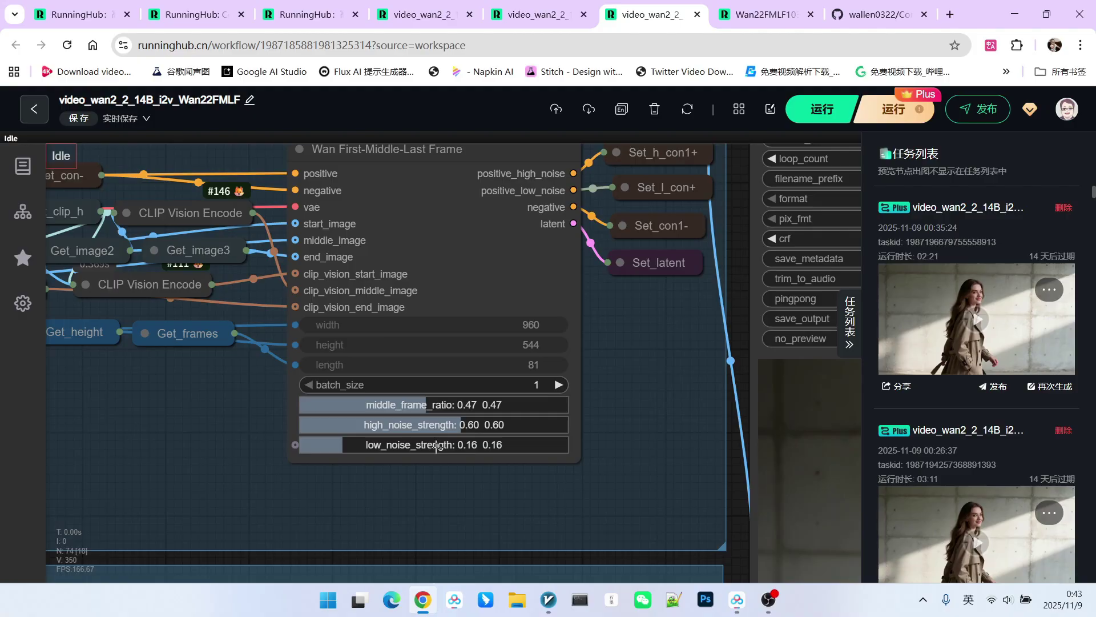
scroll(439, 423, "up", 3)
scroll(439, 424, "up", 2)
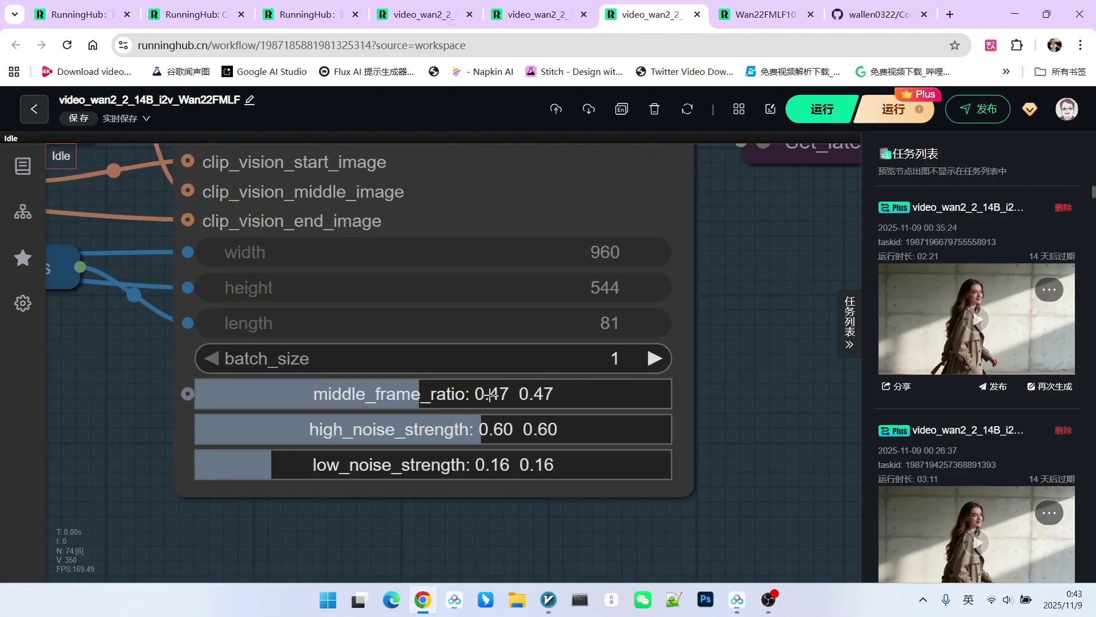
Step: Adjust the middle_frame_ratio slider to 0.50, leaving noise strengths at 0.60 and 0.16
left_click(441, 387)
scroll(440, 387, "up", 1)
scroll(441, 387, "up", 1)
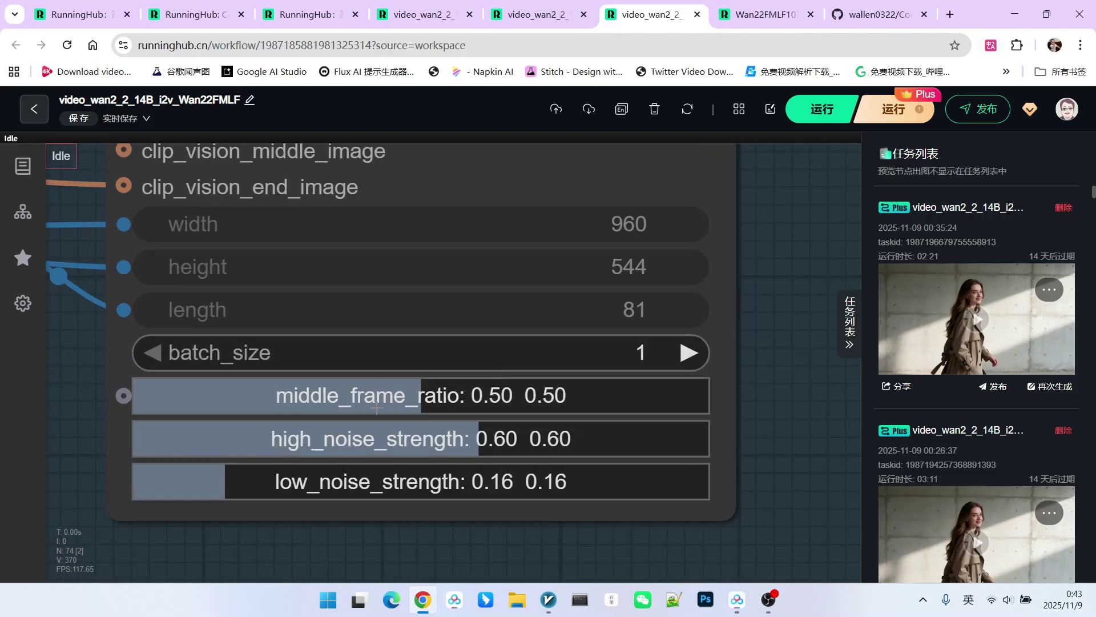
left_click_drag(420, 394, 412, 393)
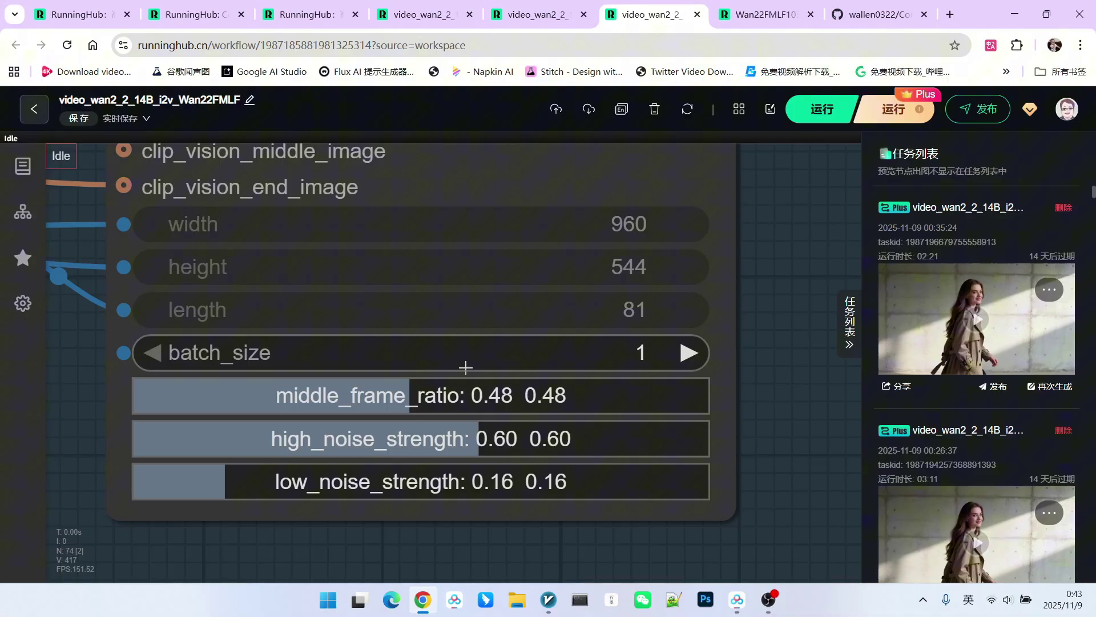
scroll(465, 366, "down", 1)
scroll(465, 366, "down", 1)
scroll(454, 393, "down", 2)
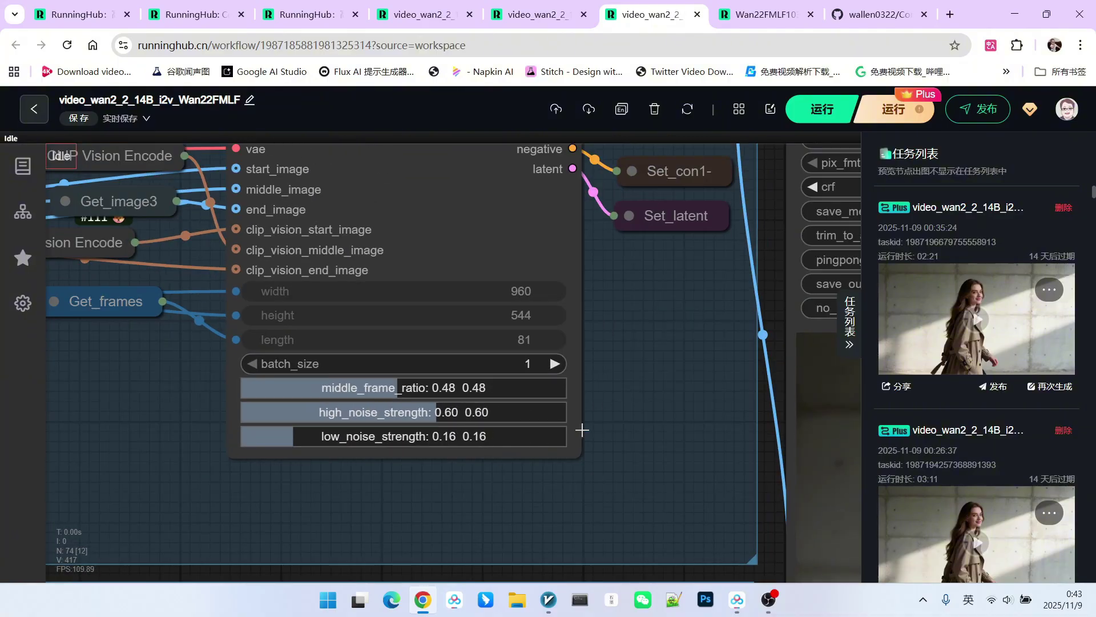
left_click_drag(399, 387, 348, 382)
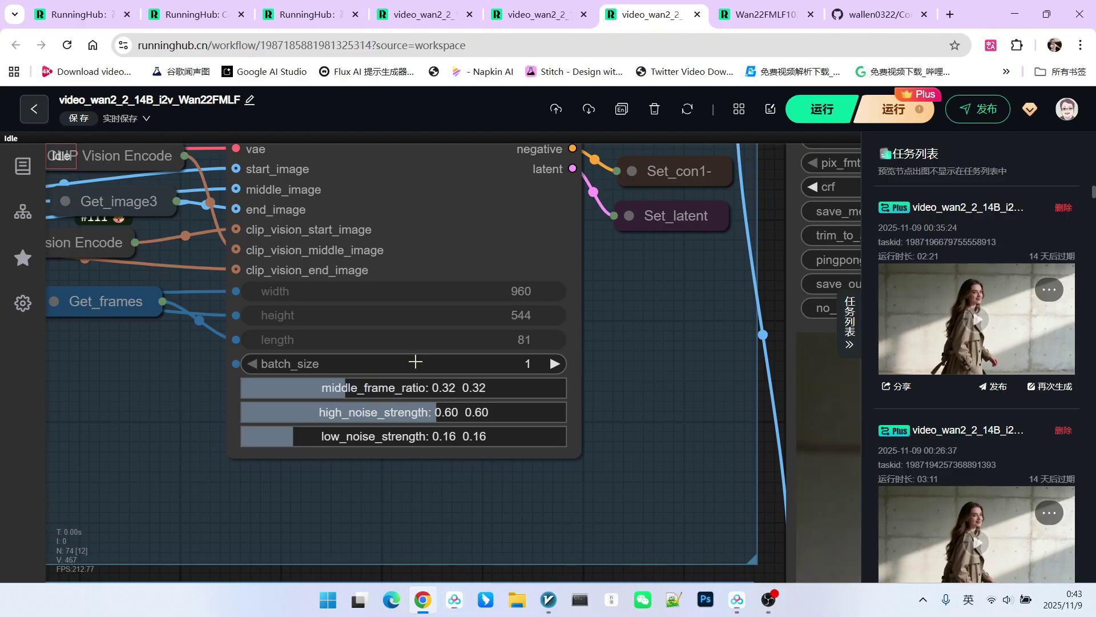
mouse_move(352, 387)
left_mouse_down()
mouse_move(456, 387)
mouse_move(403, 387)
left_mouse_up()
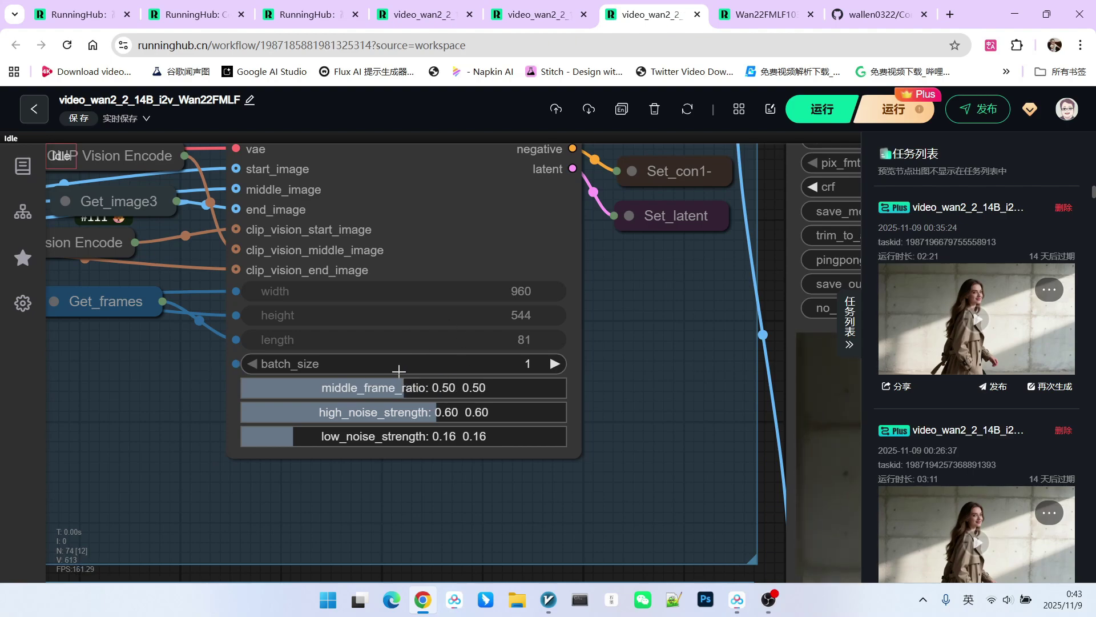
scroll(469, 390, "up", 3)
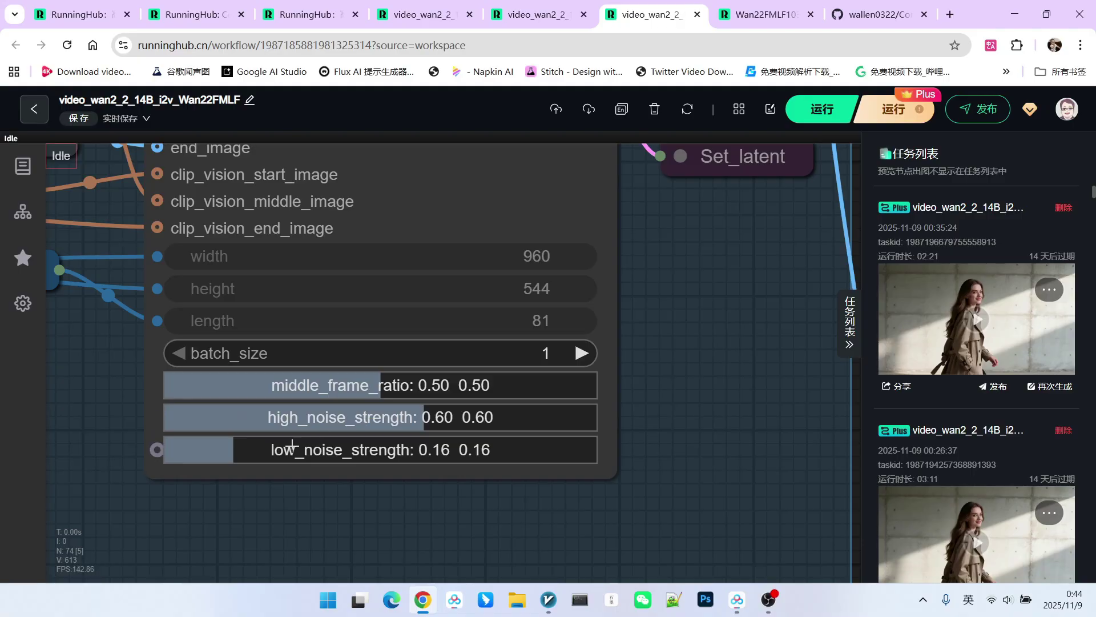
scroll(347, 456, "right", 2)
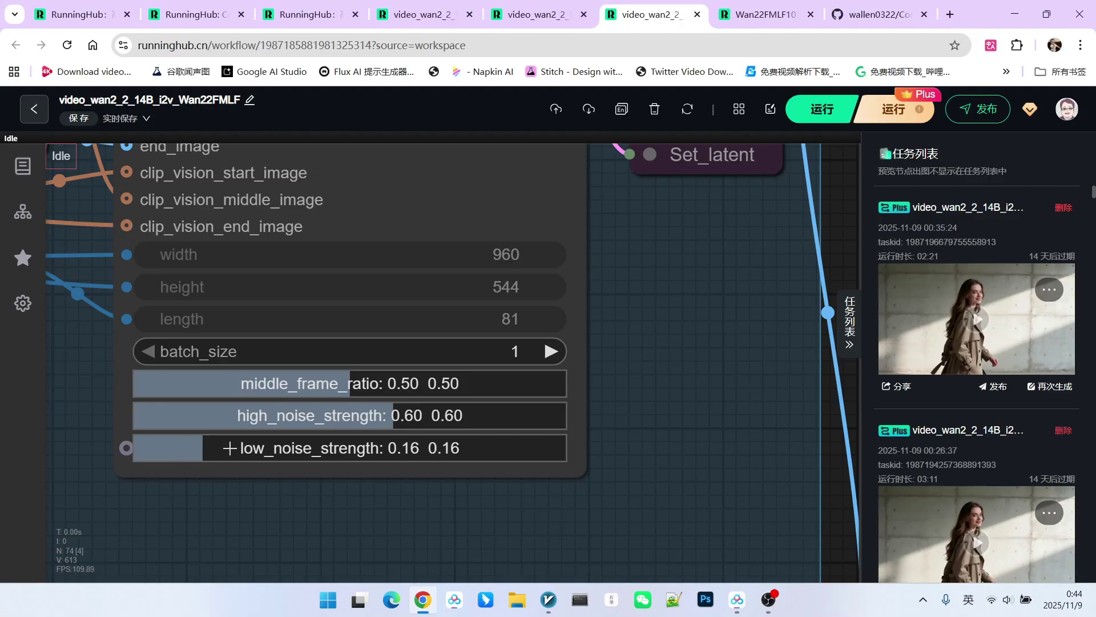
scroll(465, 403, "down", 4)
scroll(515, 283, "up", 2)
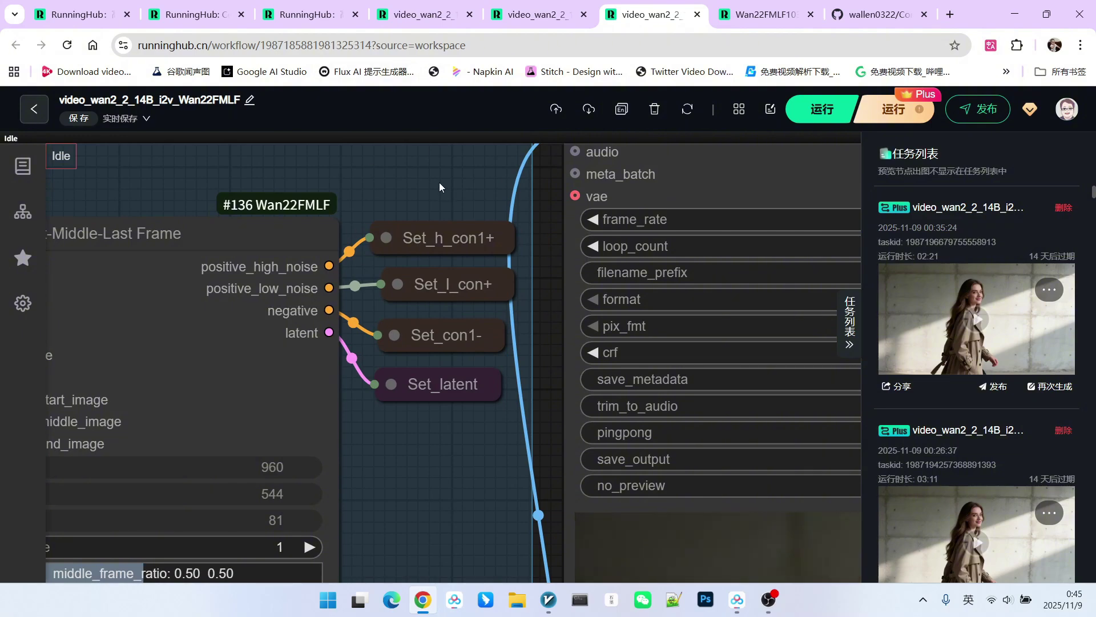
left_click_drag(439, 182, 436, 213)
left_click_drag(433, 315, 420, 298)
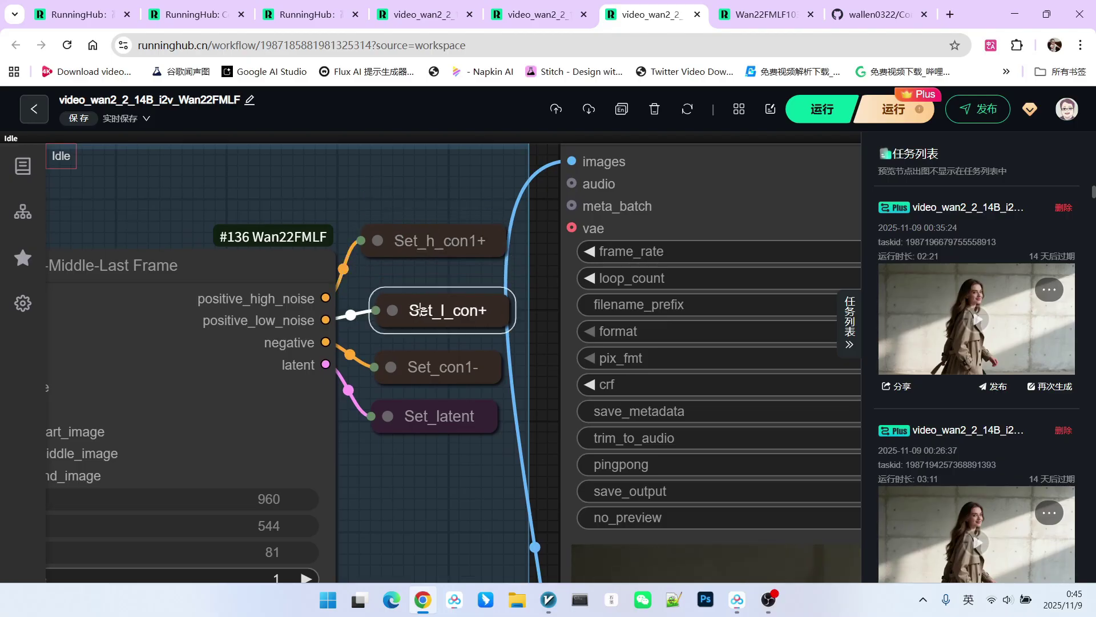
left_click_drag(422, 369, 417, 361)
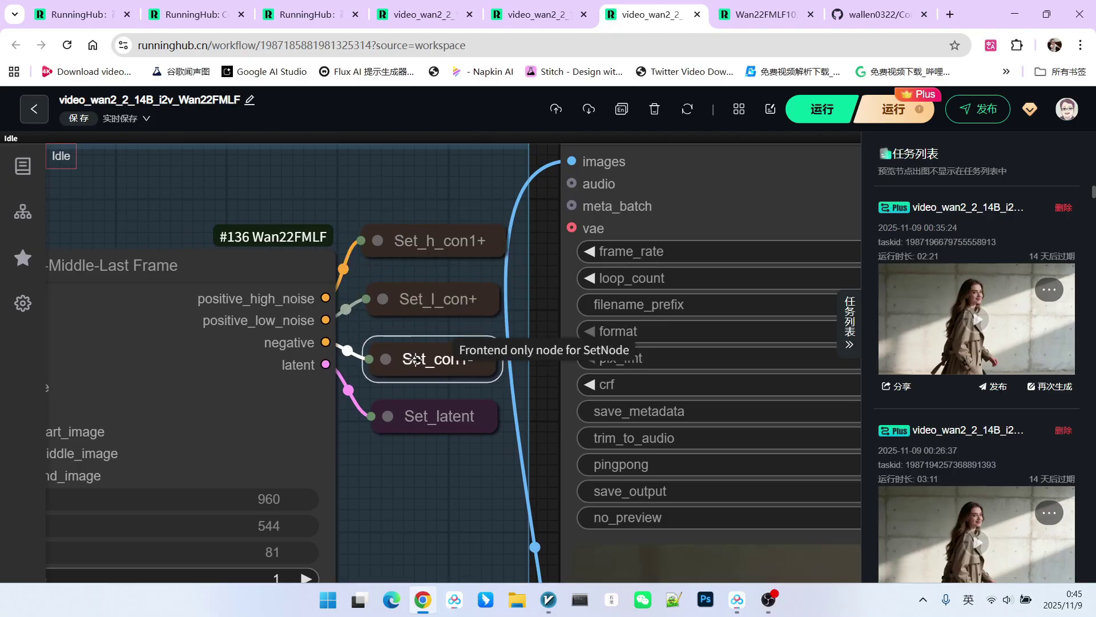
left_click_drag(433, 300, 433, 292)
left_click(433, 187)
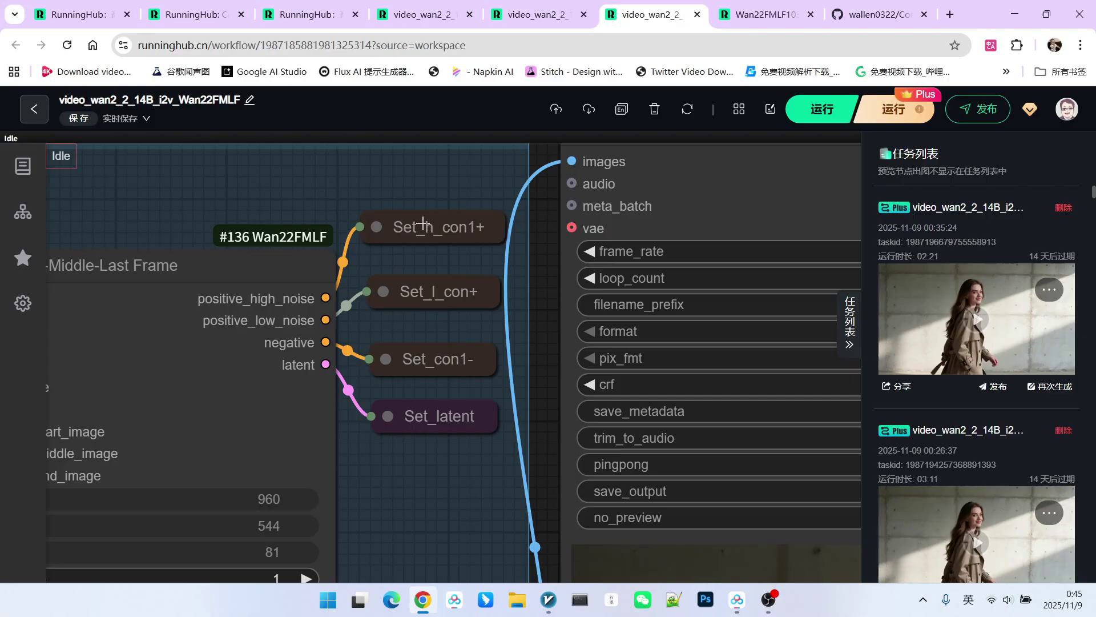
left_click_drag(434, 228, 432, 230)
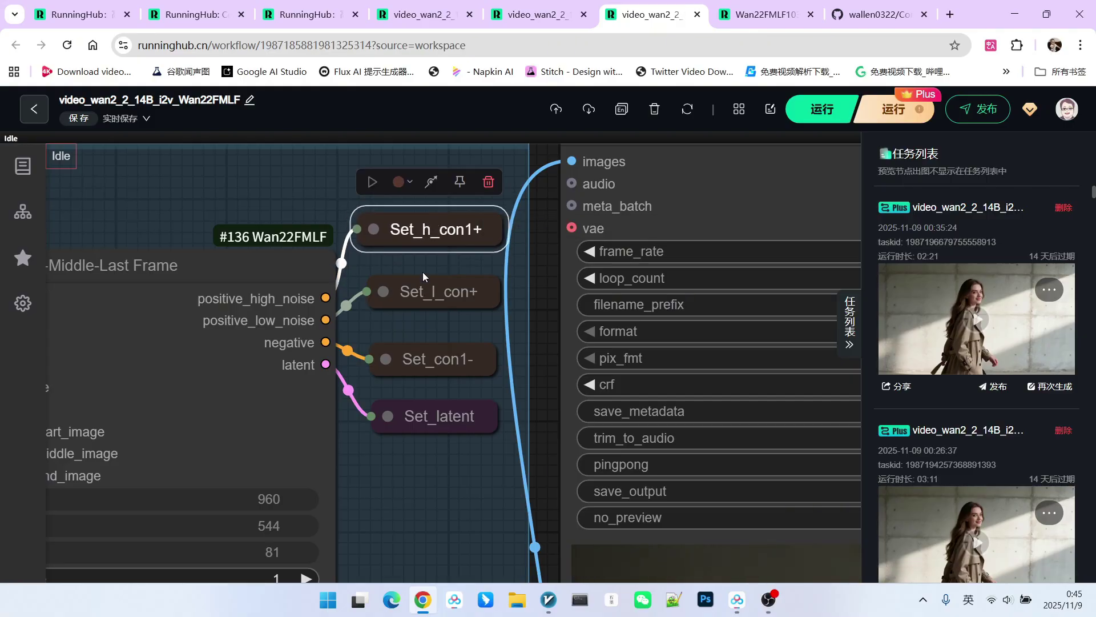
left_click(414, 288)
left_click_drag(414, 289, 415, 286)
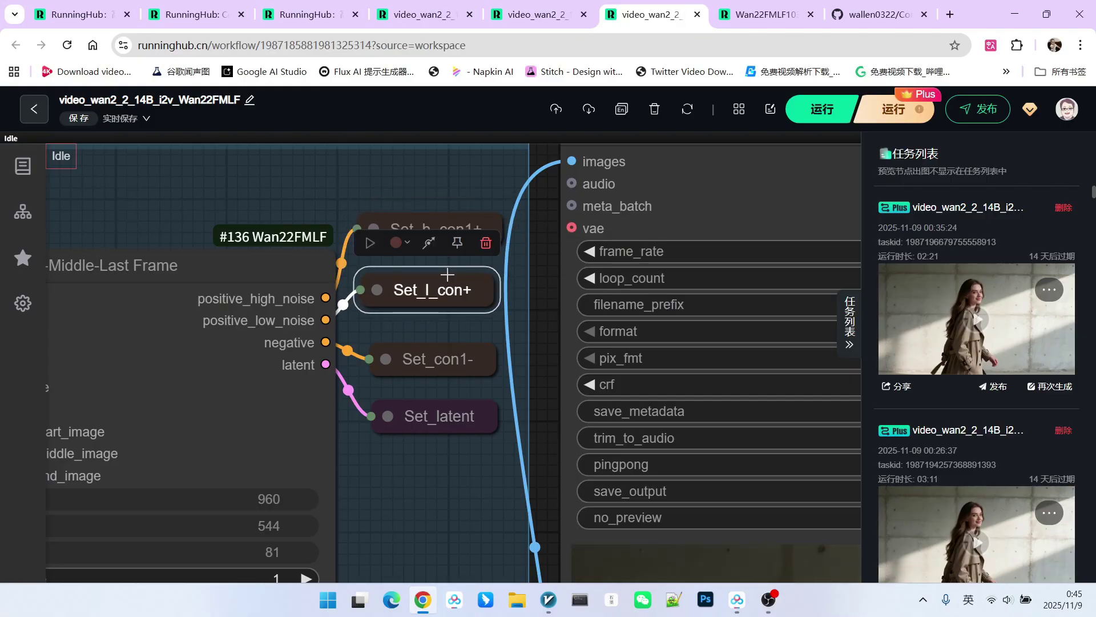
scroll(434, 335, "down", 3)
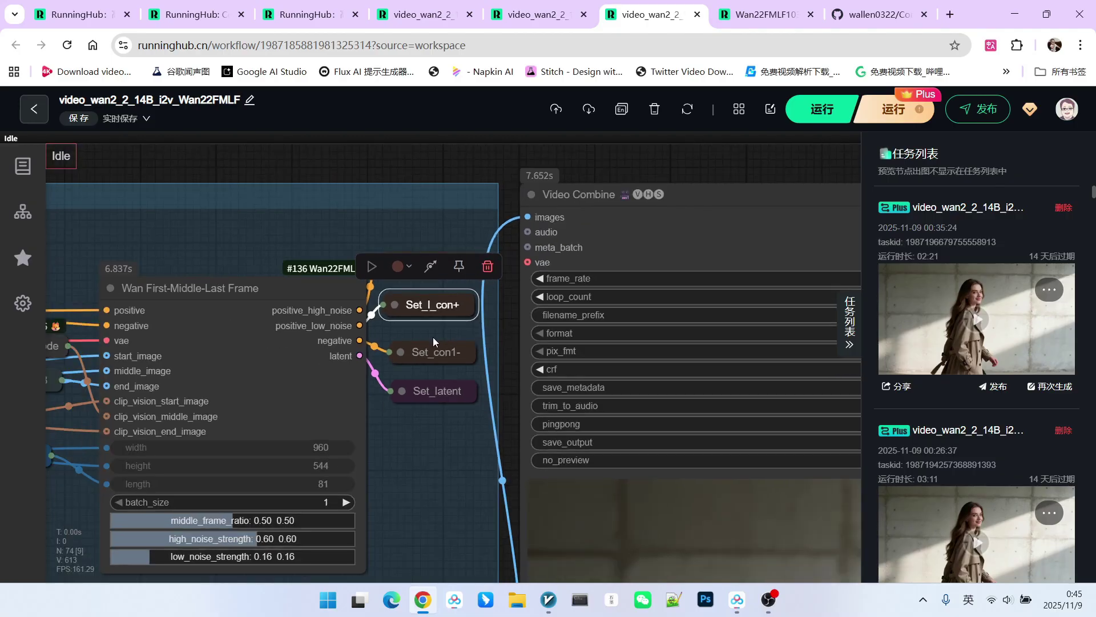
left_click_drag(404, 484, 400, 426)
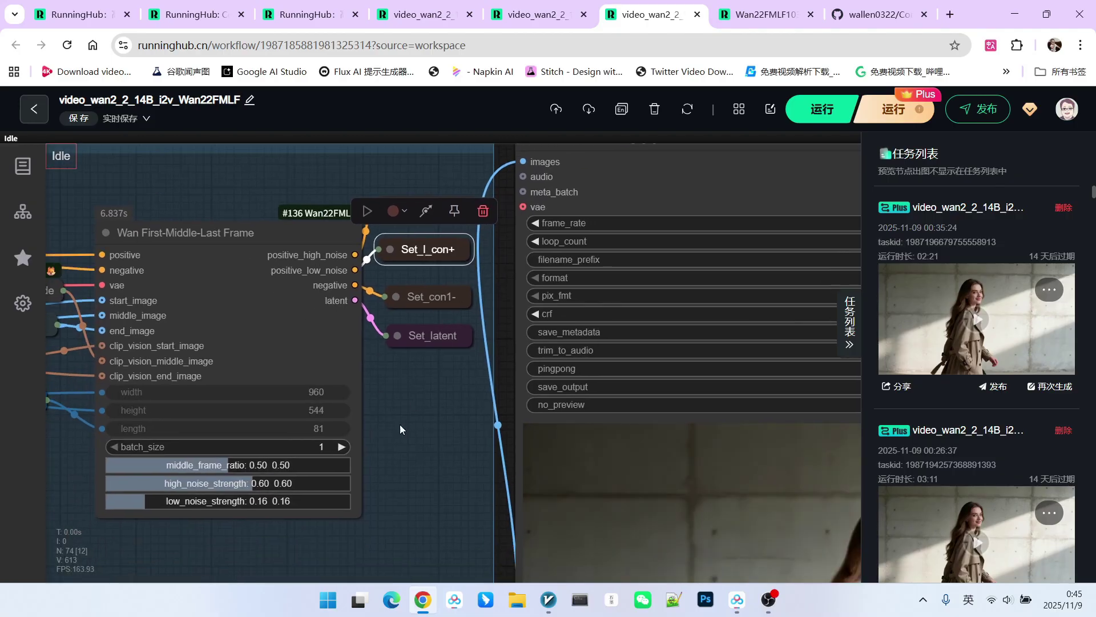
left_click(429, 336)
scroll(426, 407, "down", 5)
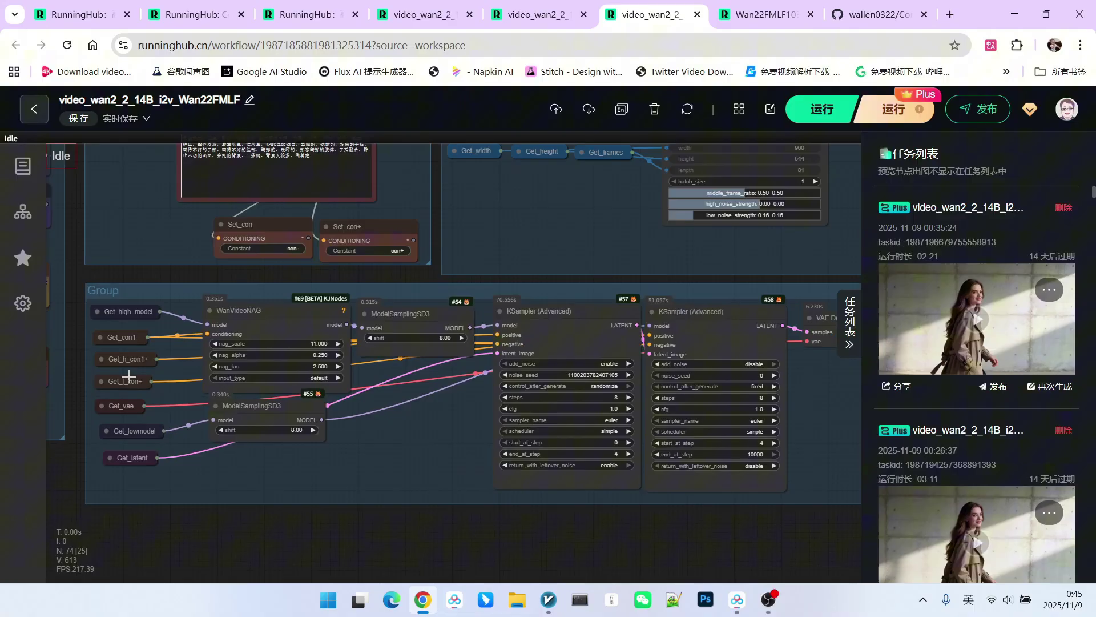
scroll(391, 420, "up", 2)
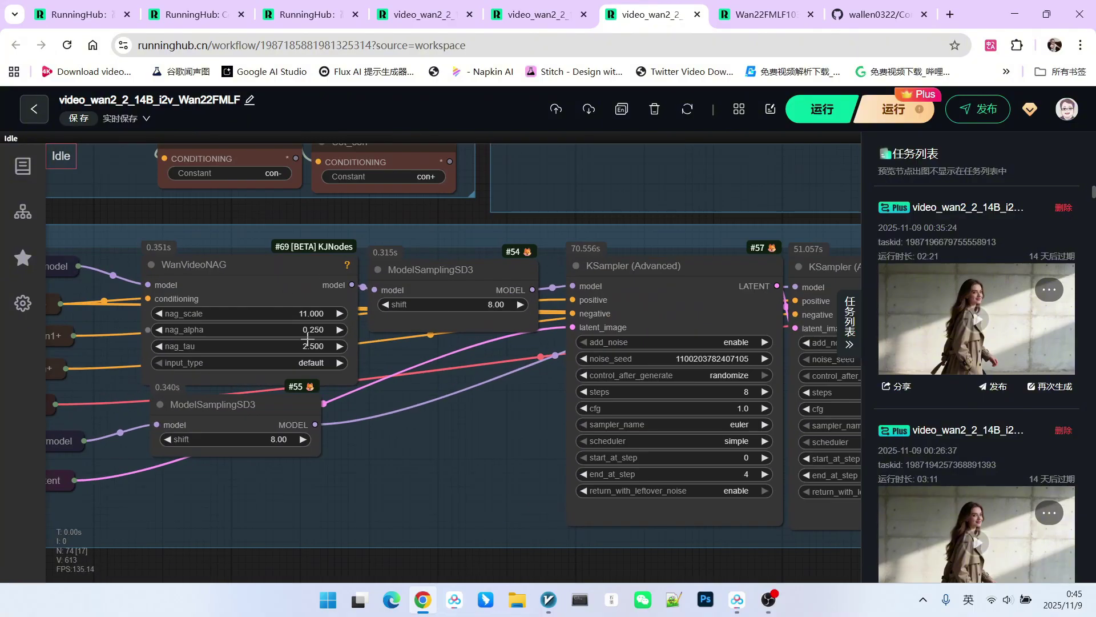
scroll(400, 422, "up", 2)
scroll(494, 340, "down", 2)
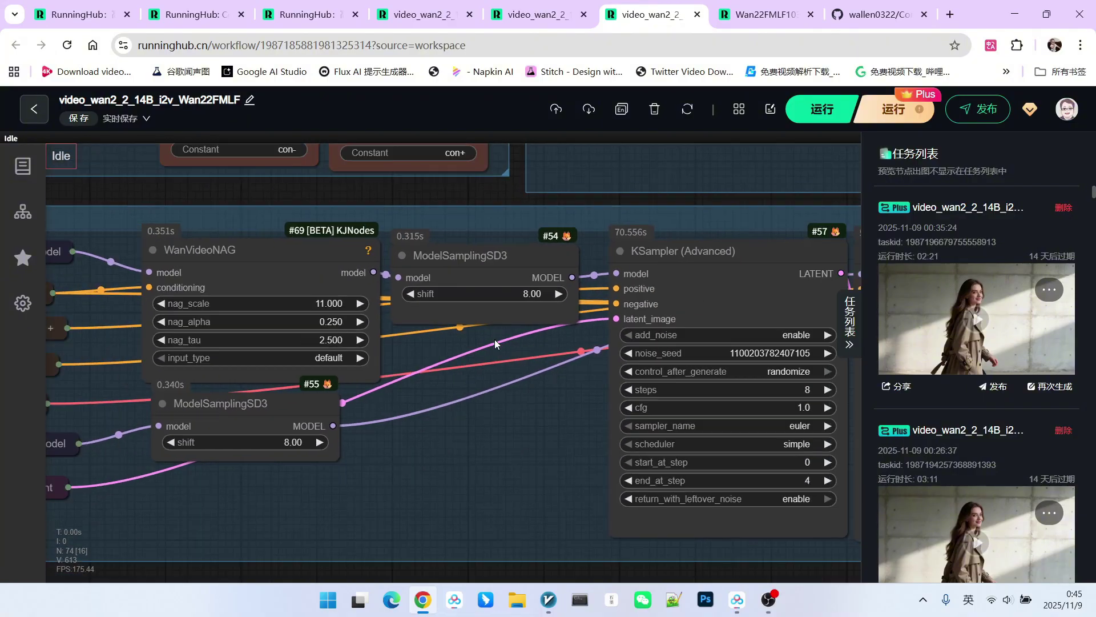
scroll(499, 333, "up", 2)
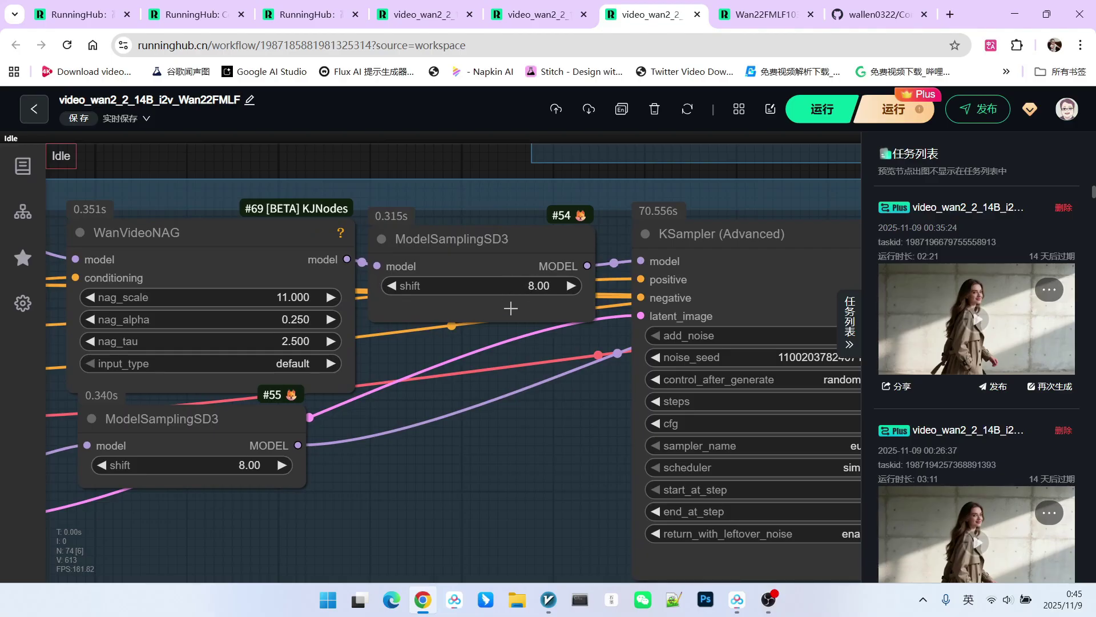
scroll(511, 308, "down", 3)
scroll(367, 430, "up", 1)
scroll(373, 425, "up", 1)
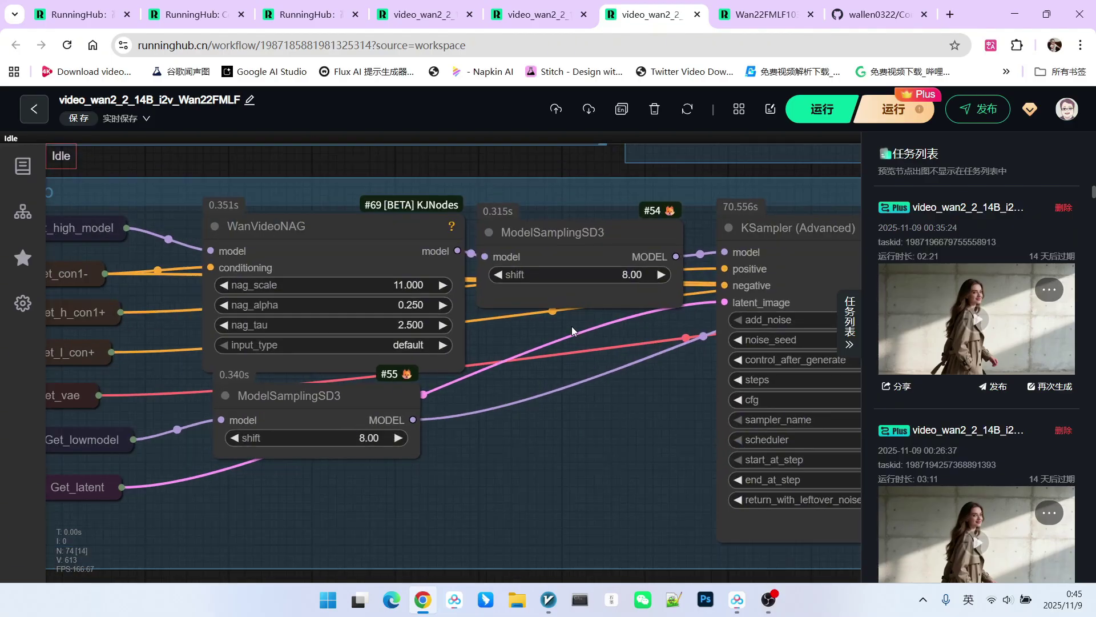
scroll(377, 429, "up", 2)
scroll(379, 432, "down", 5)
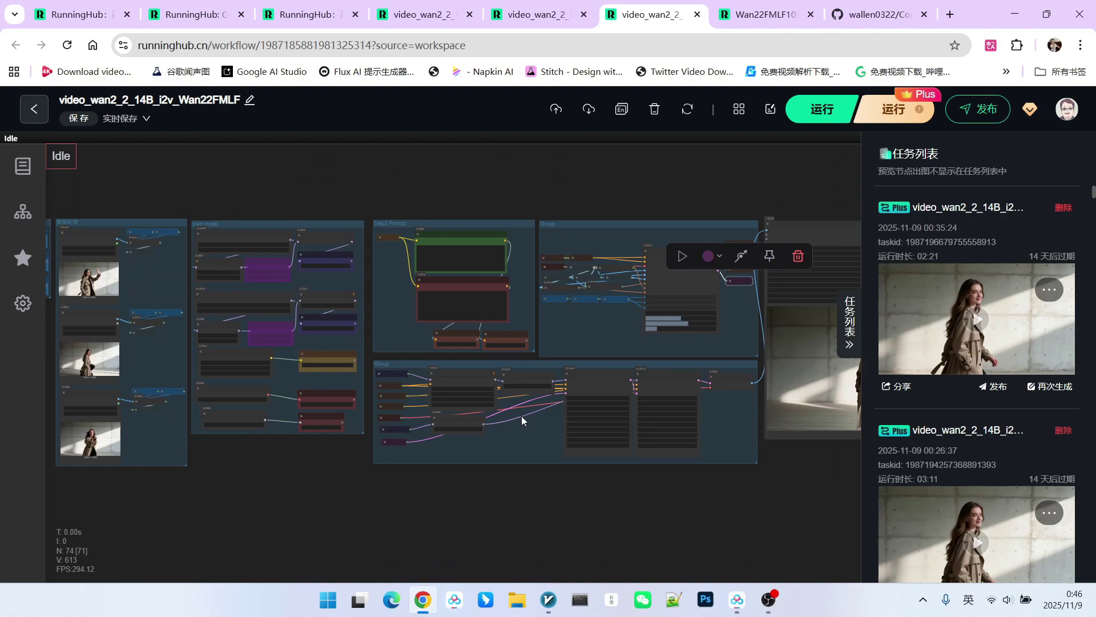
scroll(363, 327, "up", 2)
scroll(379, 264, "up", 2)
scroll(379, 262, "up", 3)
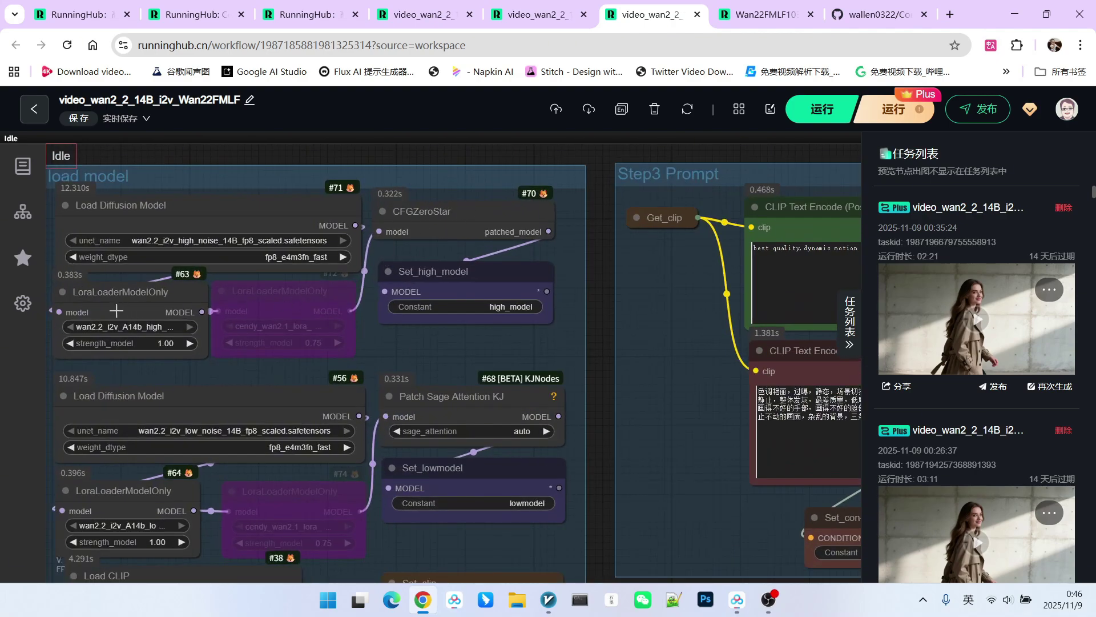
left_click(418, 209)
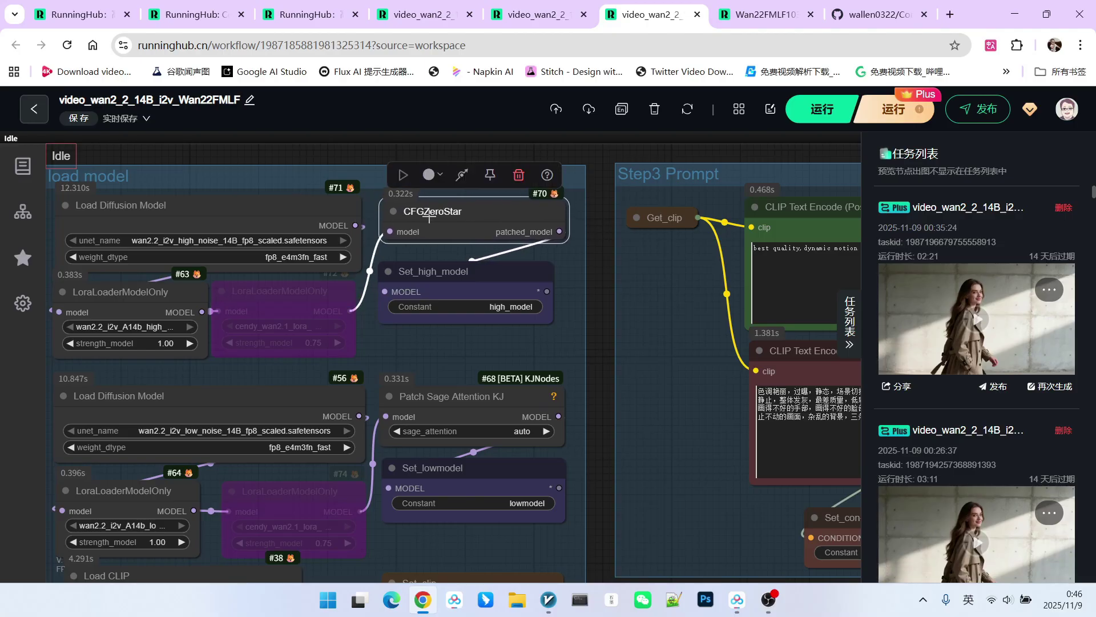
scroll(419, 284, "down", 3)
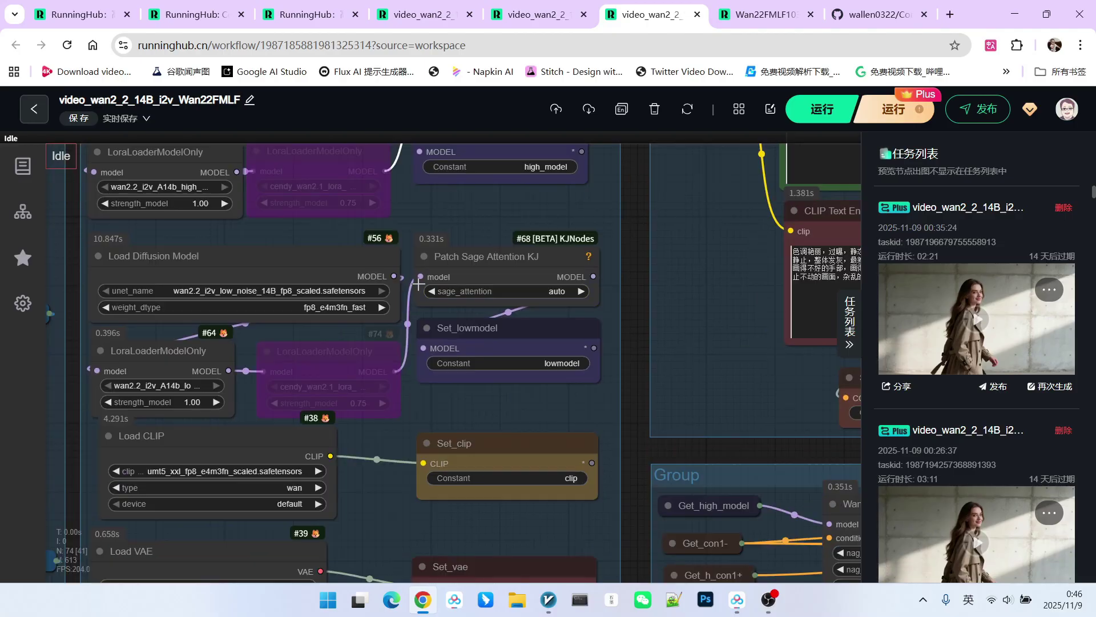
left_click(491, 289)
scroll(295, 310, "right", 7)
scroll(295, 311, "down", 2)
left_click(294, 310)
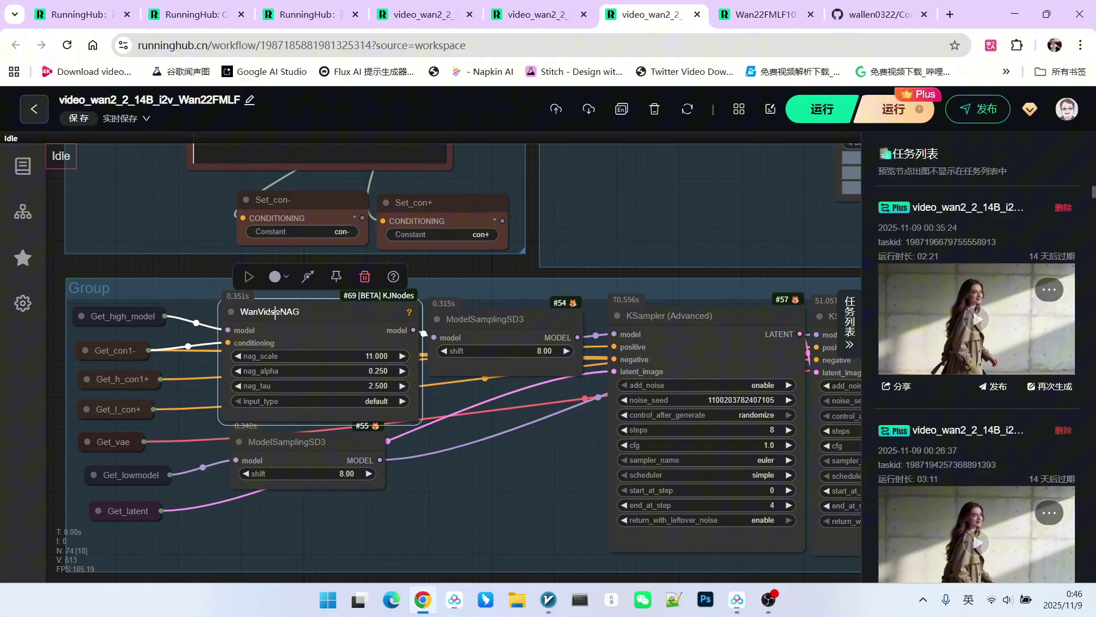
scroll(635, 476, "right", 5)
scroll(634, 476, "down", 1)
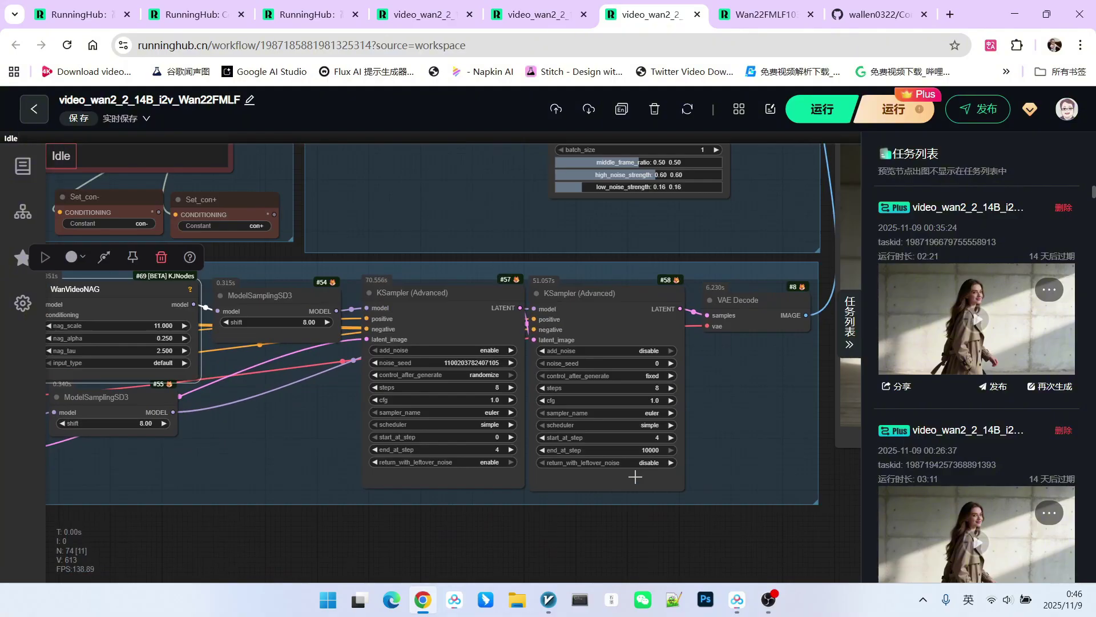
scroll(635, 476, "up", 5)
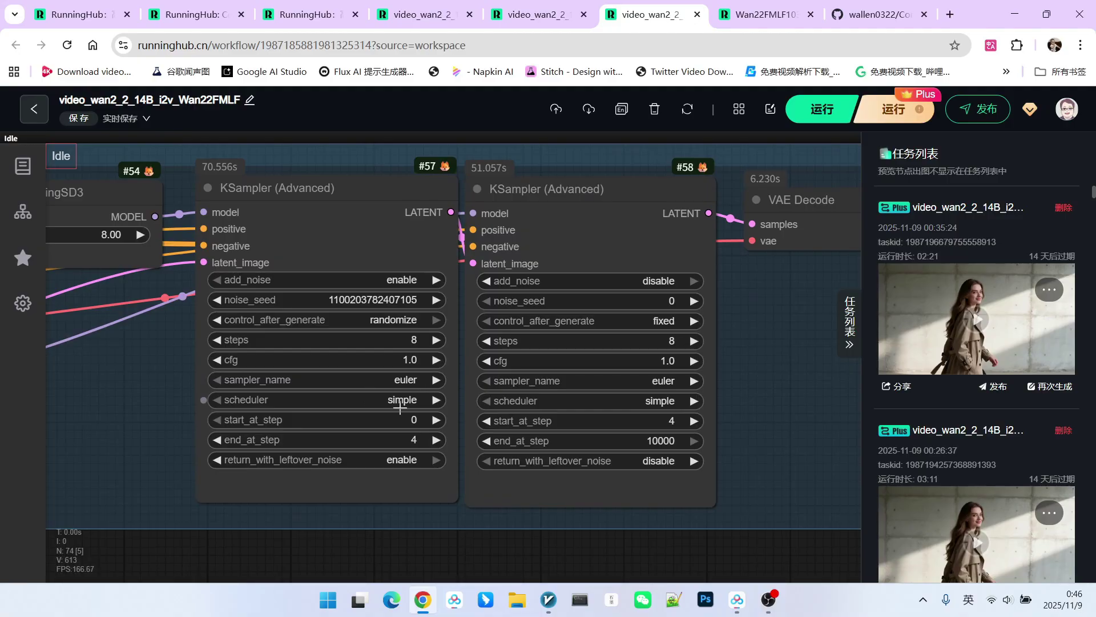
scroll(406, 387, "right", 5)
scroll(315, 403, "down", 3)
scroll(706, 334, "up", 3)
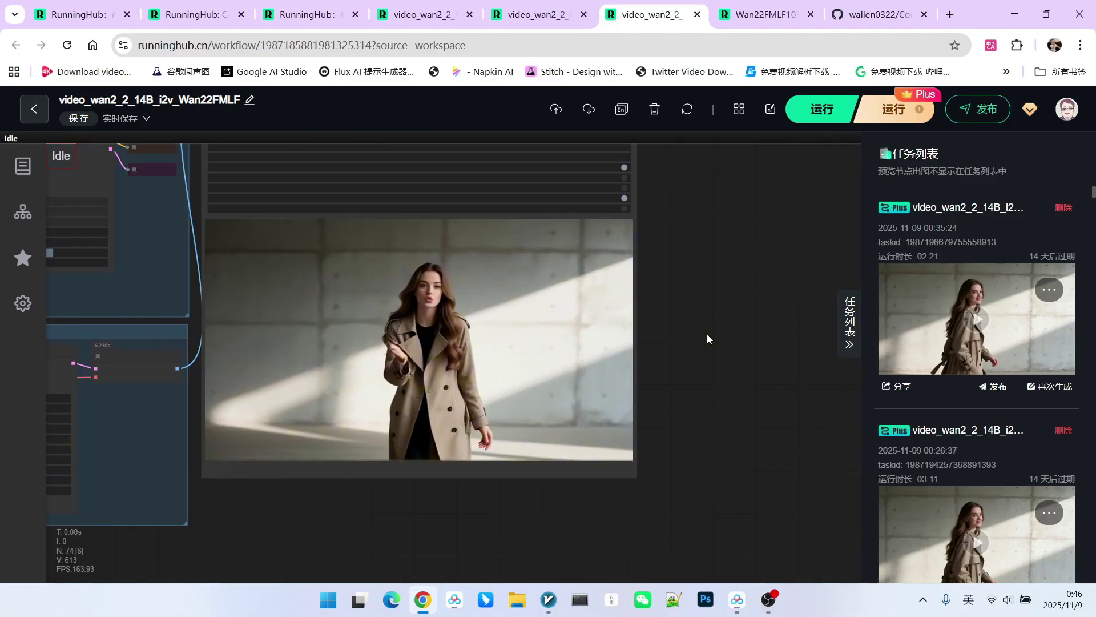
scroll(315, 323, "up", 3)
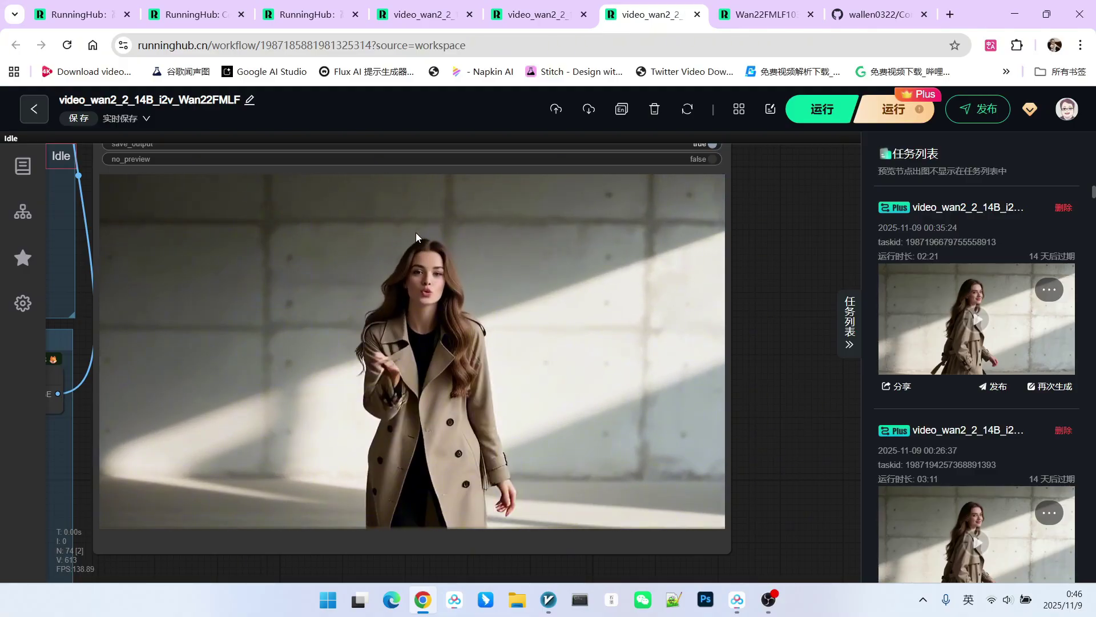
scroll(412, 234, "up", 2)
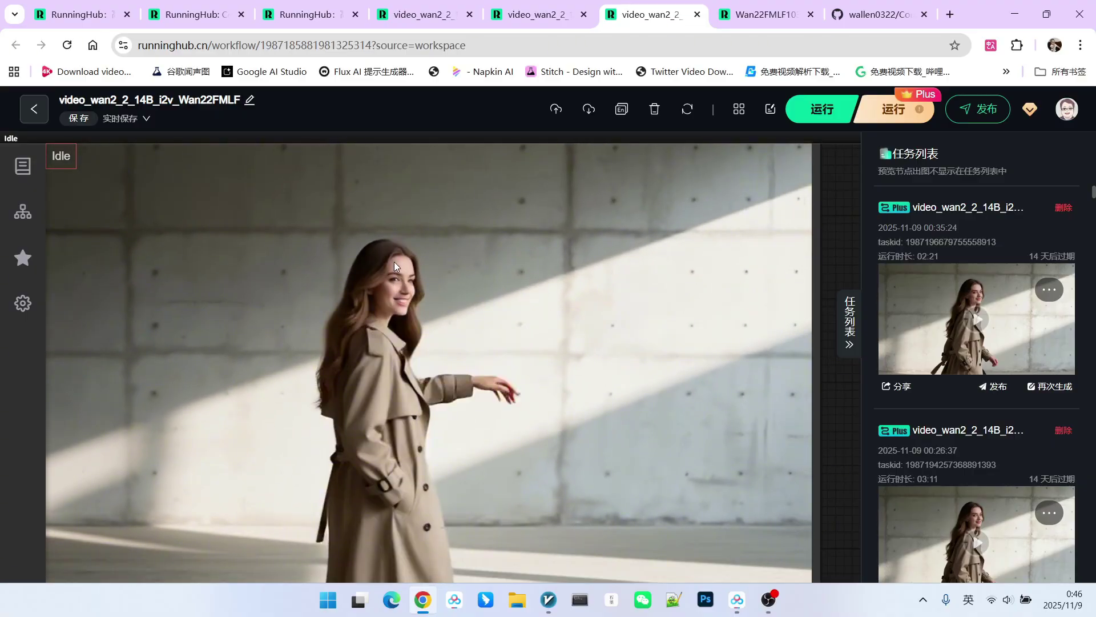
scroll(395, 261, "down", 1)
scroll(395, 262, "down", 3)
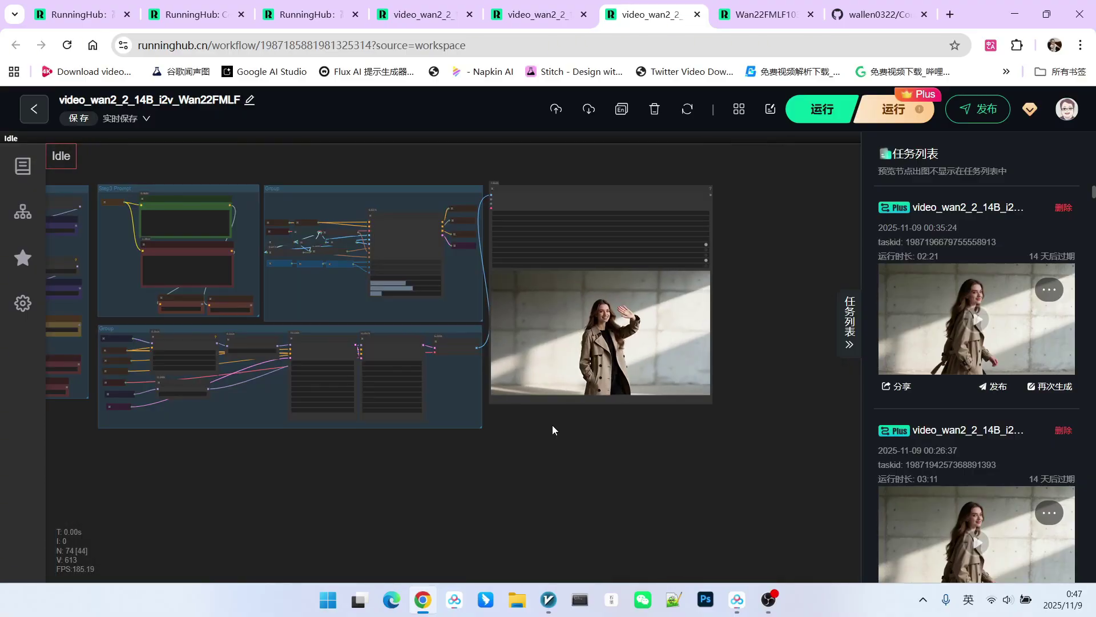
scroll(490, 339, "up", 2)
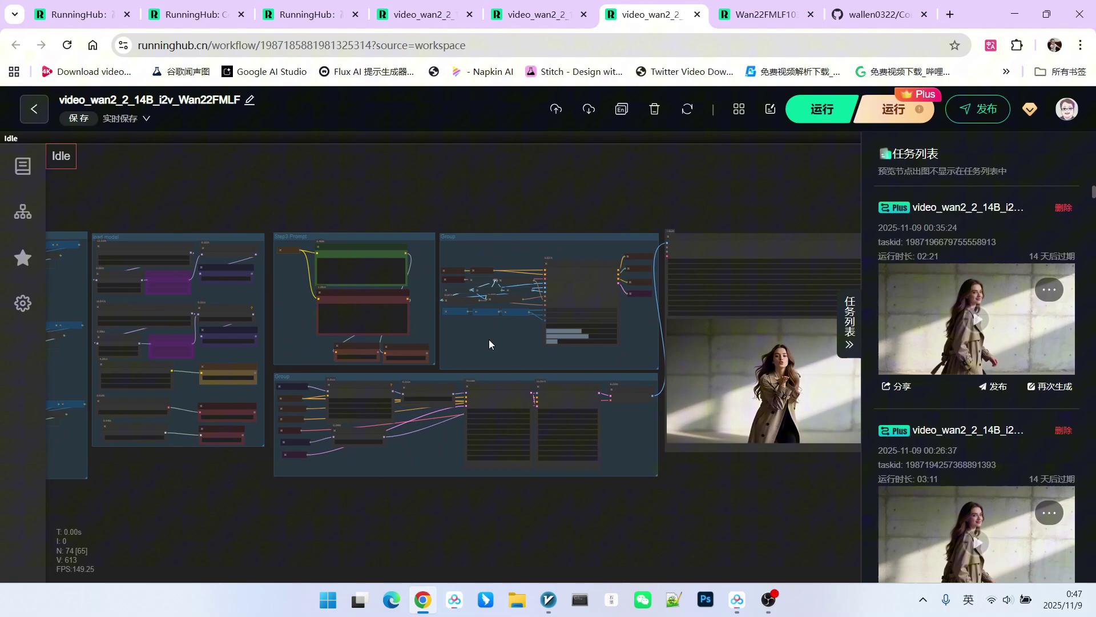
scroll(506, 354, "up", 2)
scroll(506, 353, "up", 1)
scroll(616, 353, "up", 2)
scroll(508, 333, "up", 2)
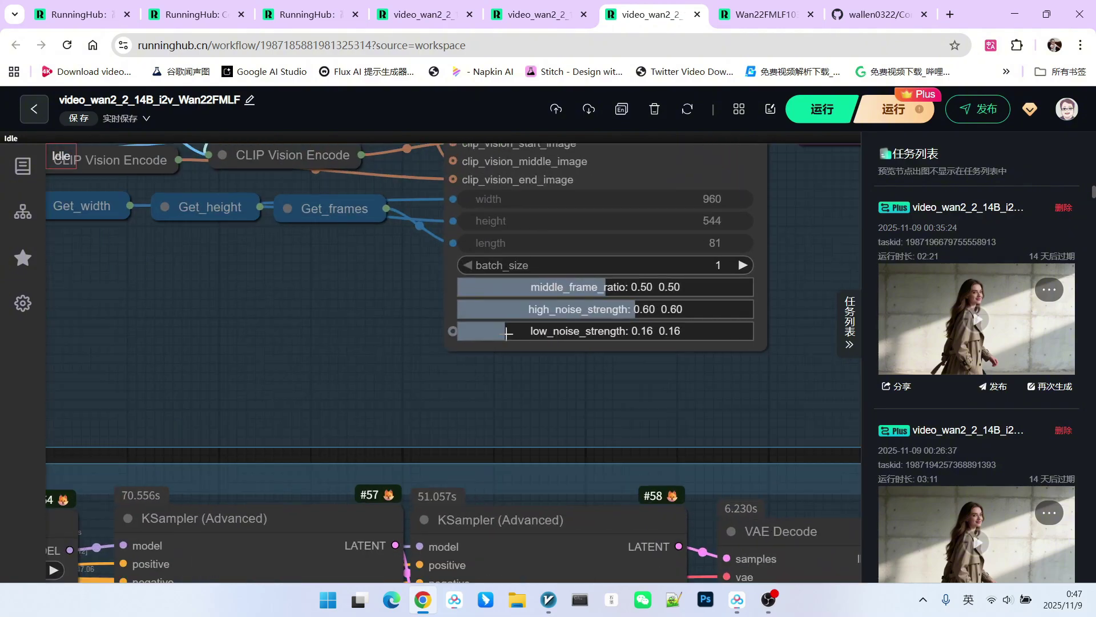
scroll(615, 384, "down", 2)
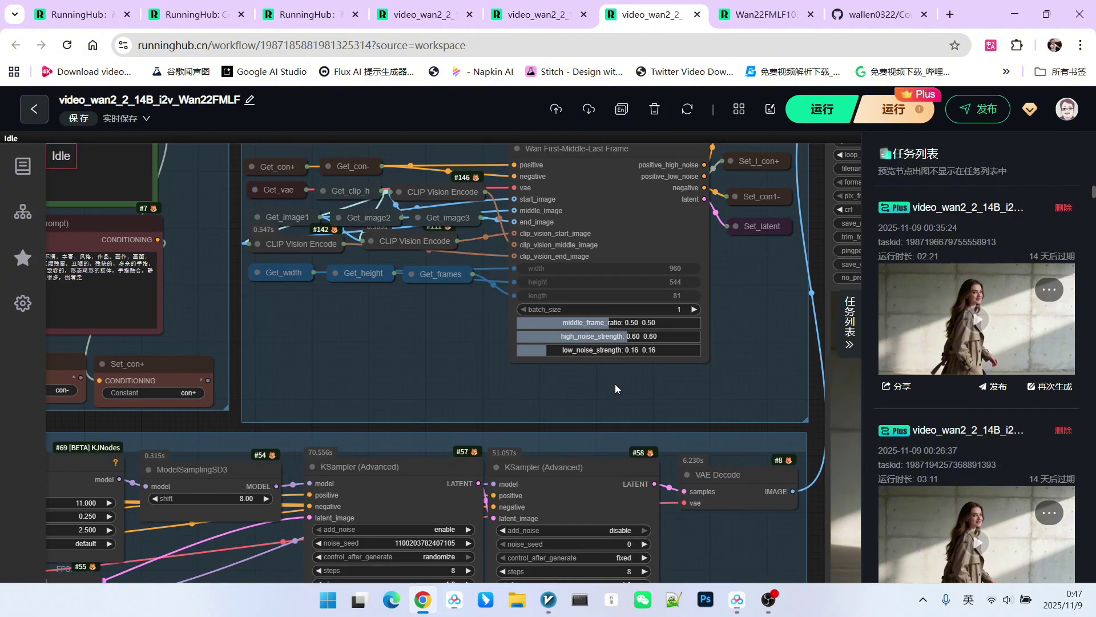
scroll(615, 385, "down", 2)
scroll(614, 384, "down", 2)
scroll(604, 391, "down", 1)
scroll(604, 391, "up", 5)
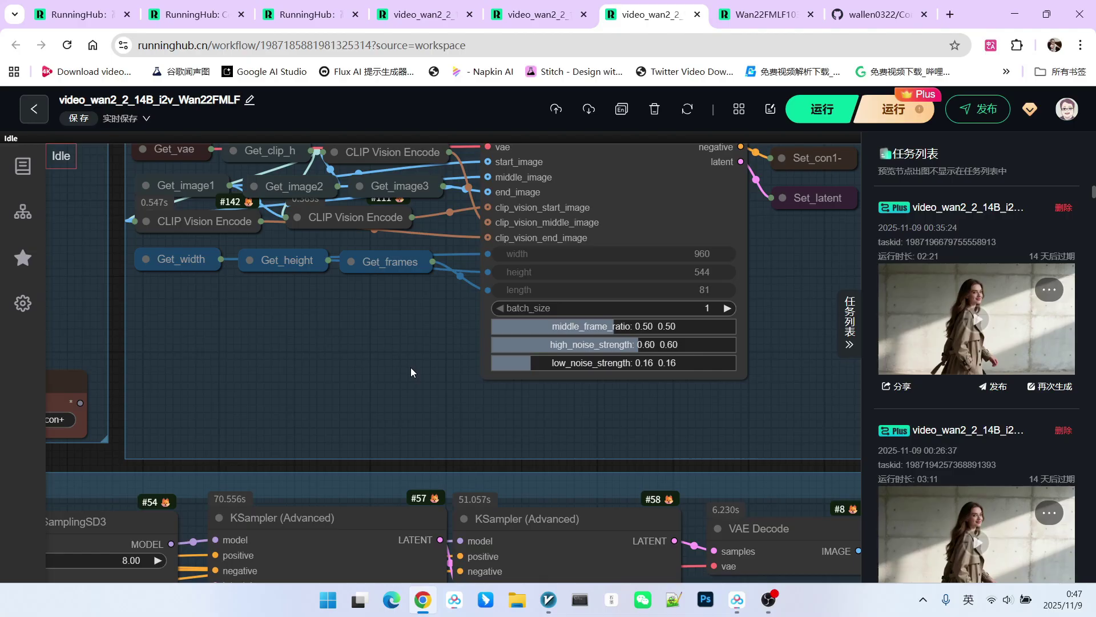
scroll(385, 349, "down", 2)
scroll(388, 349, "down", 2)
scroll(390, 349, "down", 1)
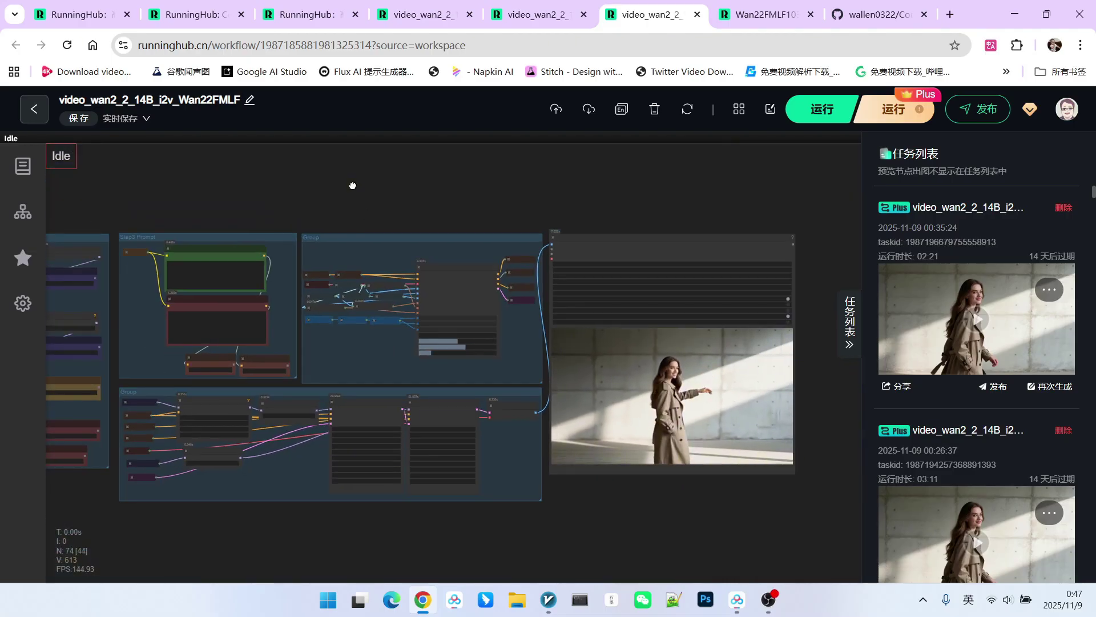
Step: Switch to the other Wan22FMLF1 workflow, showing ratio 0.47 and low_noise_strength 0.00
key("ctrl+Page_Up")
scroll(498, 277, "up", 5)
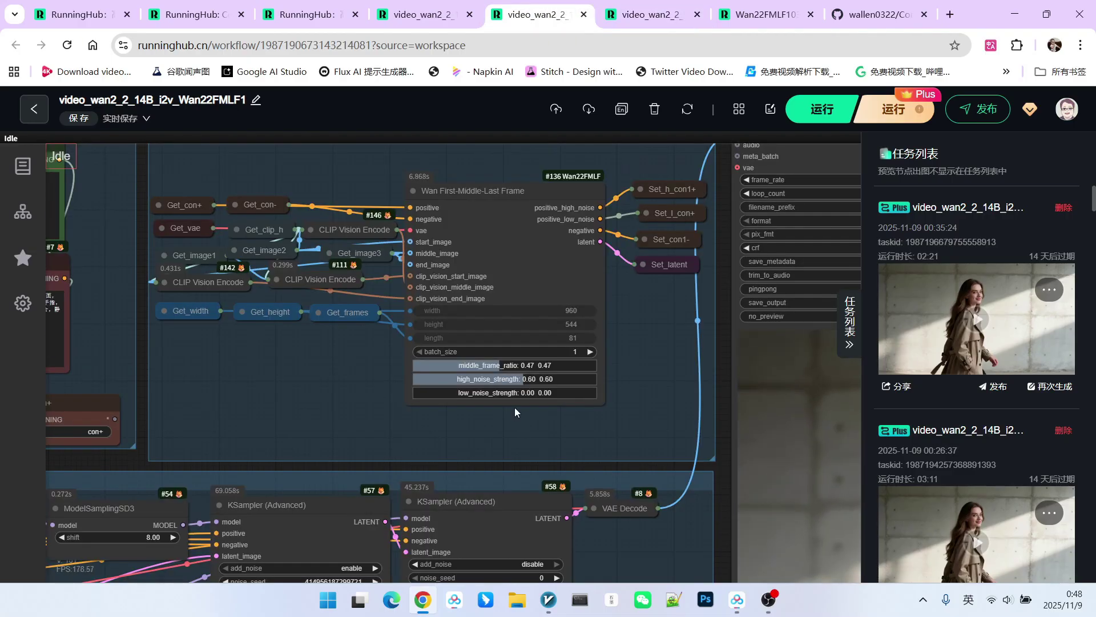
scroll(514, 412, "up", 5)
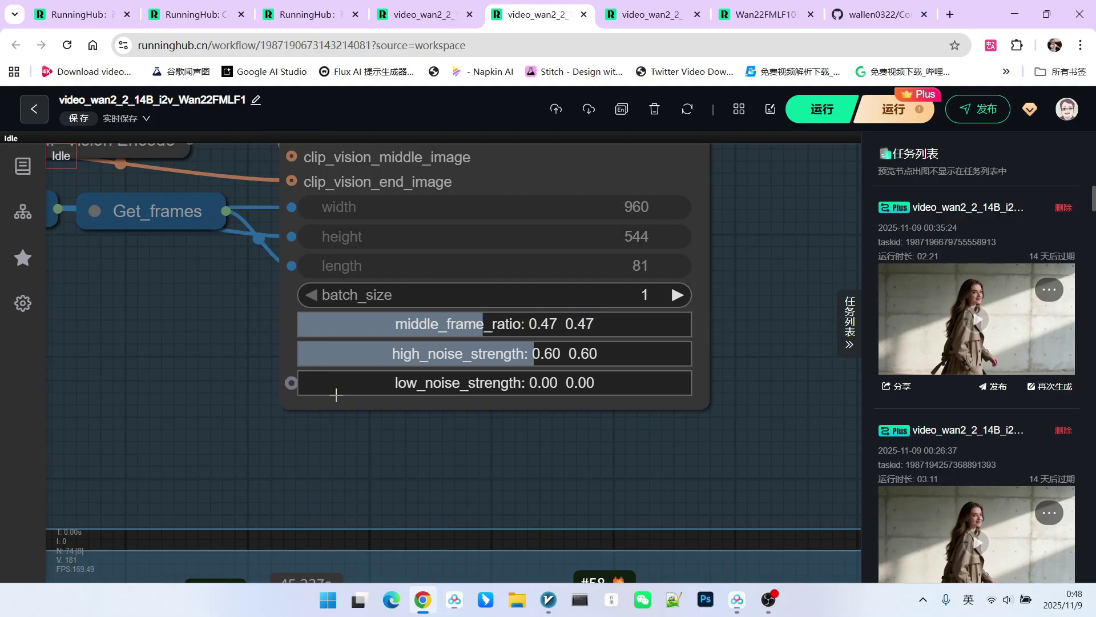
scroll(402, 370, "down", 4)
scroll(424, 374, "down", 6)
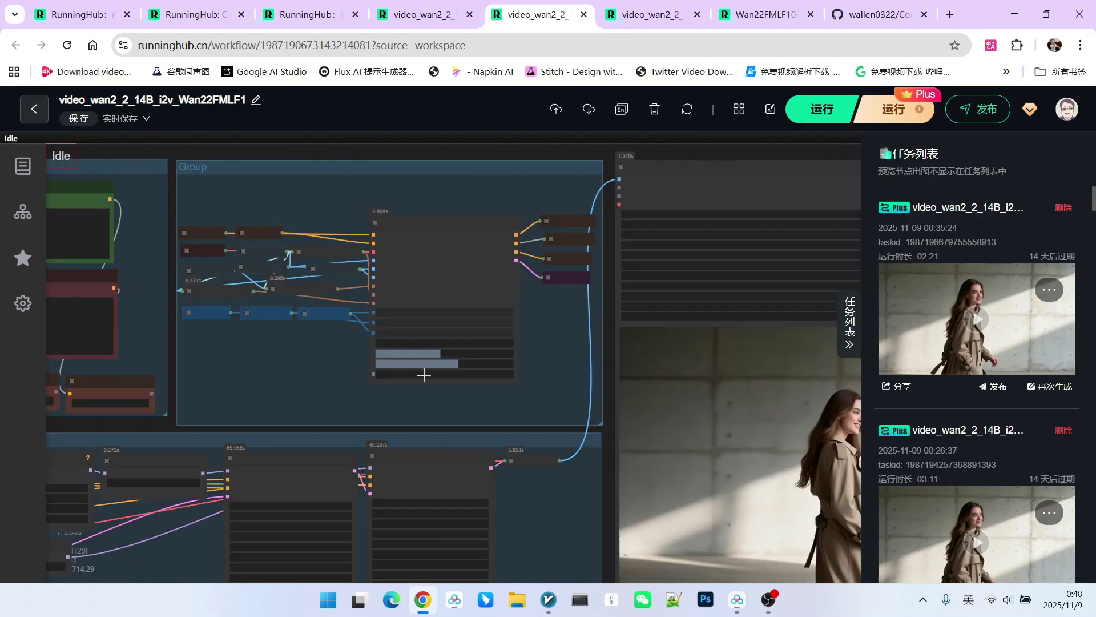
scroll(430, 375, "down", 6)
scroll(651, 514, "up", 1)
scroll(443, 343, "up", 5)
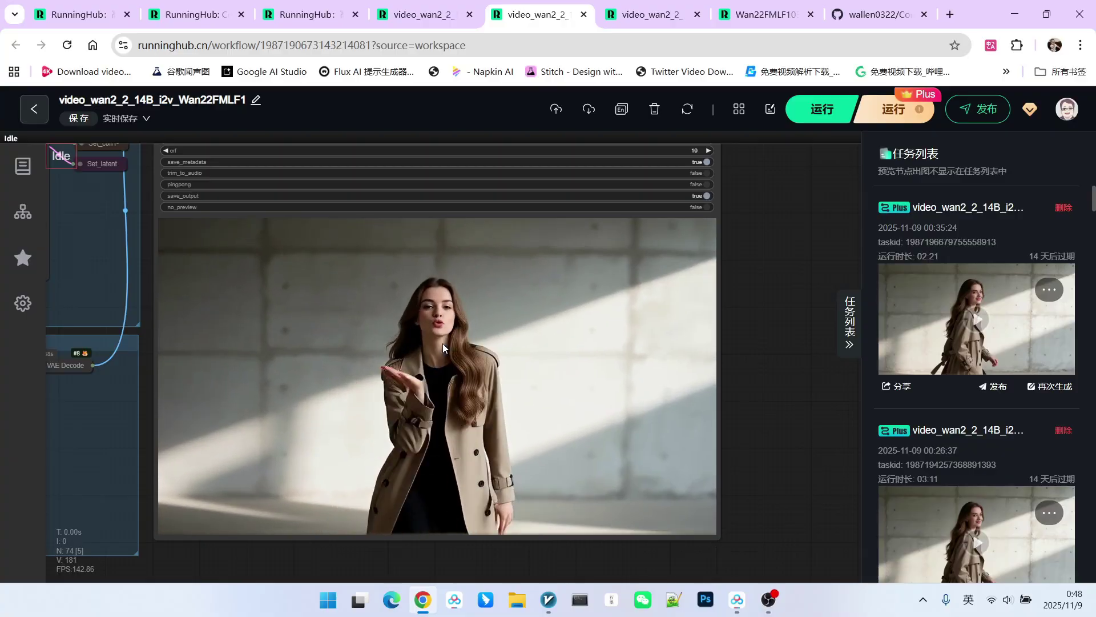
scroll(443, 344, "down", 10)
scroll(275, 327, "up", 3)
scroll(240, 372, "up", 5)
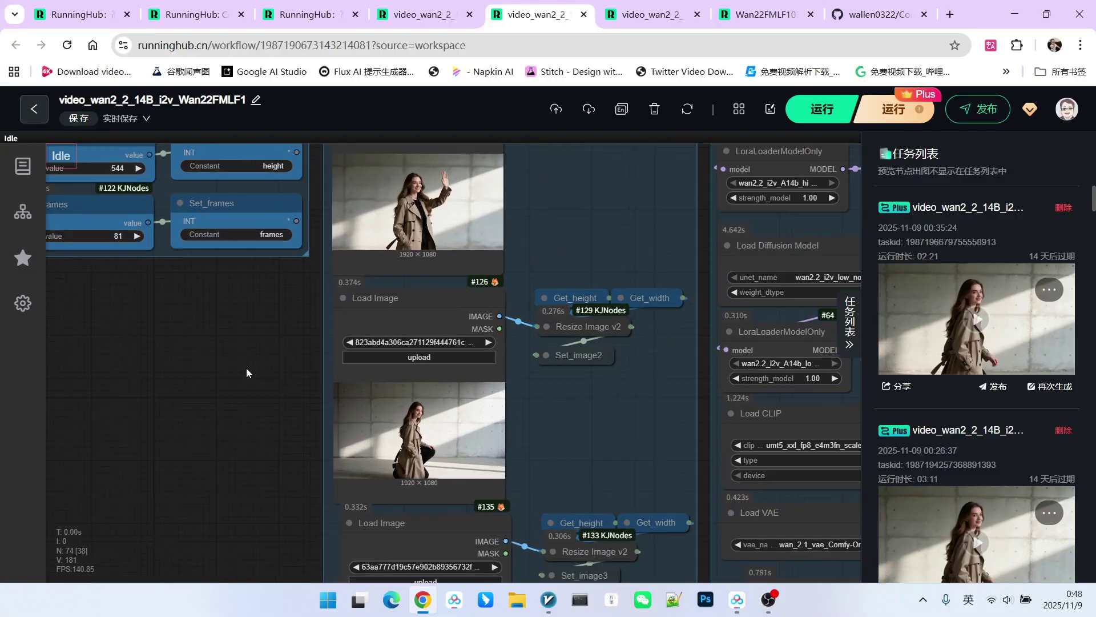
scroll(257, 429, "down", 3)
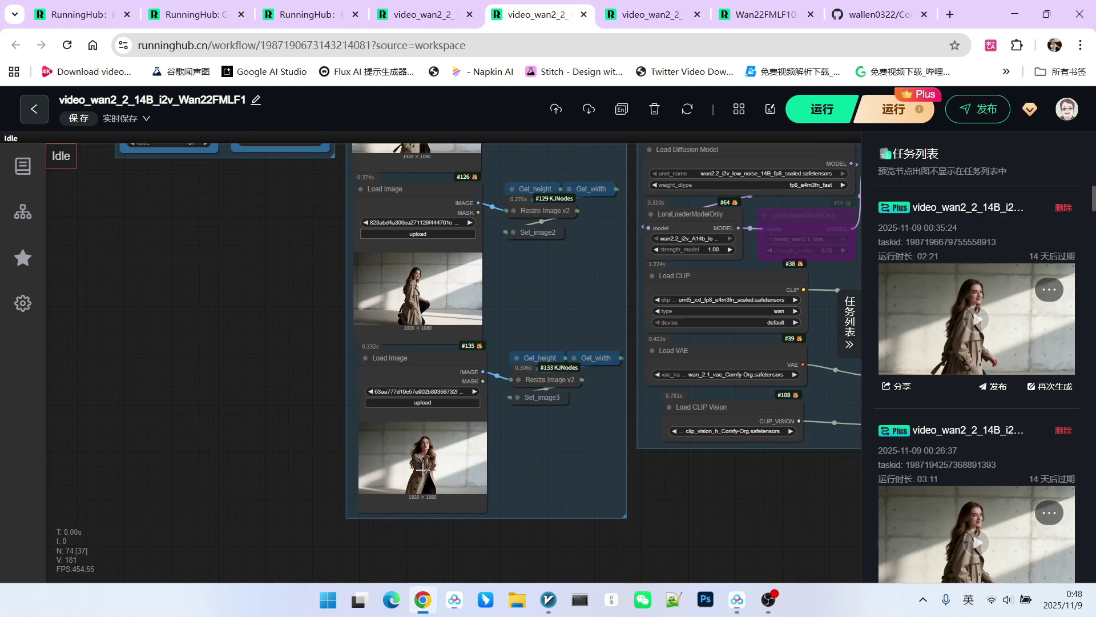
scroll(286, 366, "down", 2)
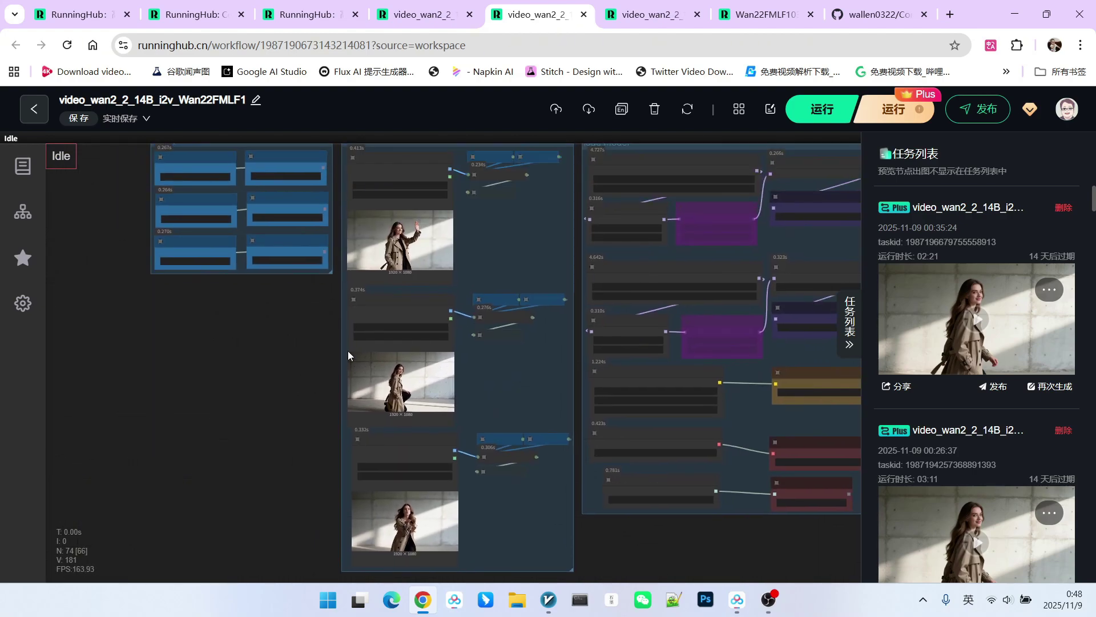
scroll(360, 355, "up", 1)
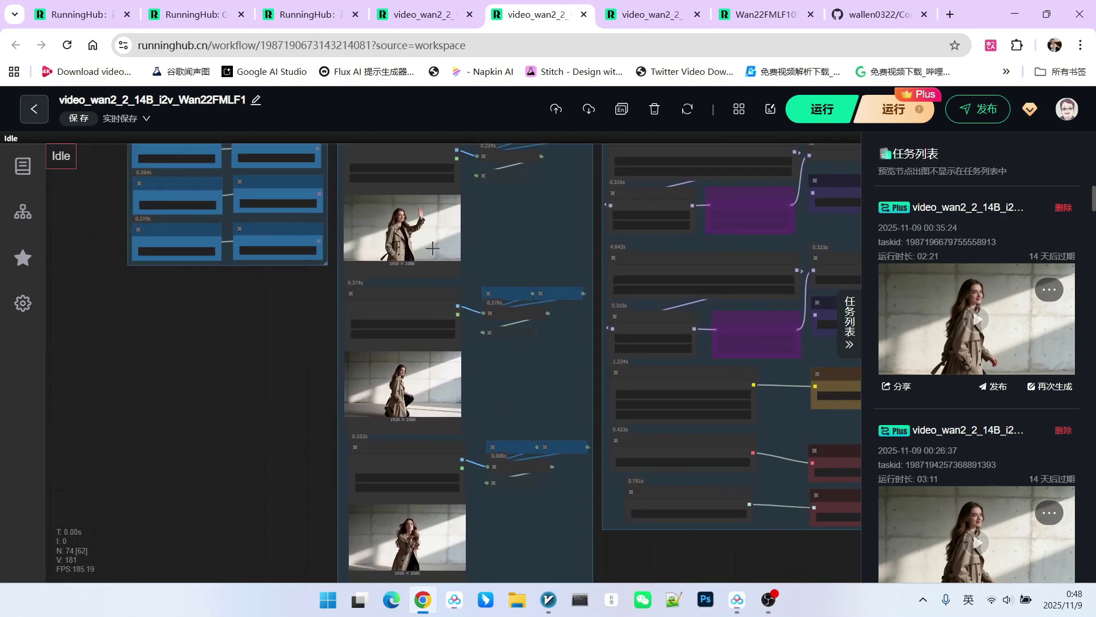
scroll(382, 189, "down", 3)
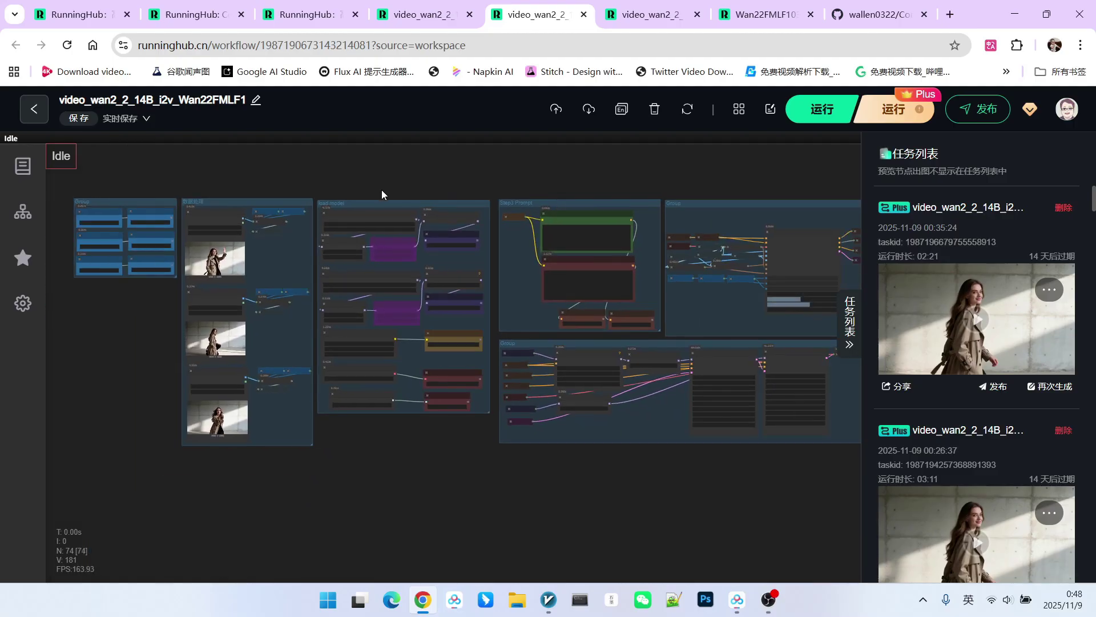
scroll(379, 195, "down", 1)
scroll(428, 189, "down", 1)
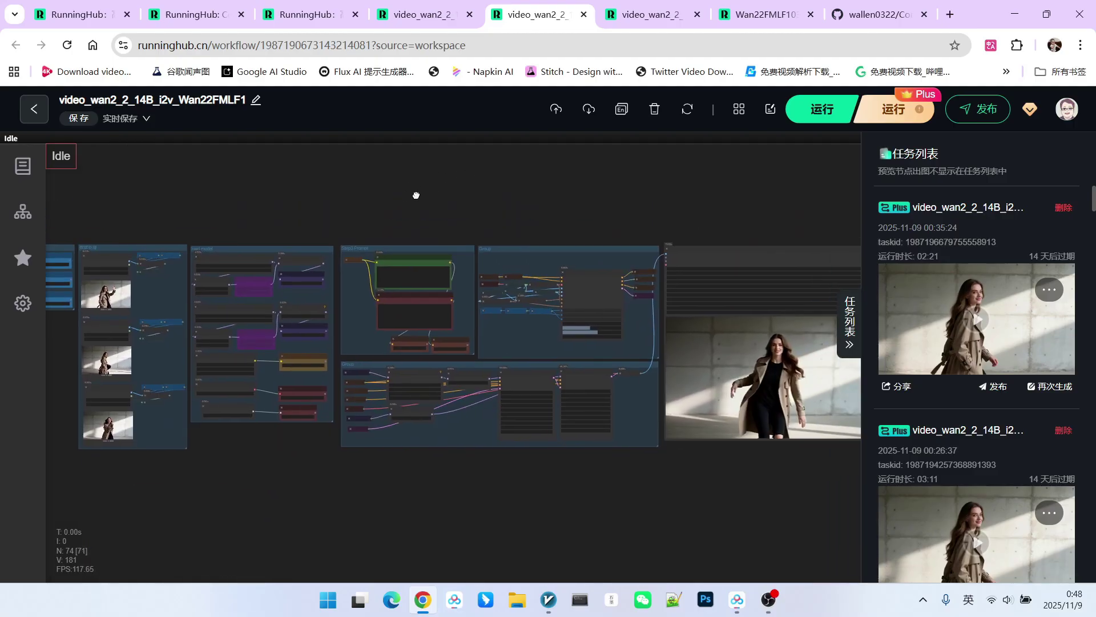
scroll(416, 197, "down", 1)
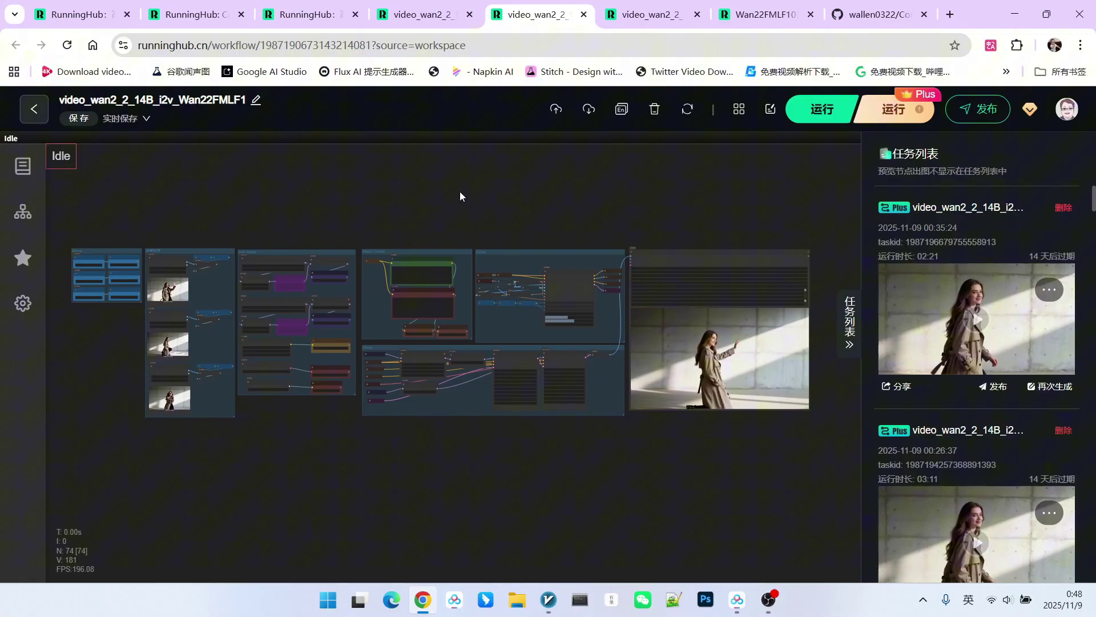
left_click(425, 18)
scroll(229, 433, "up", 2)
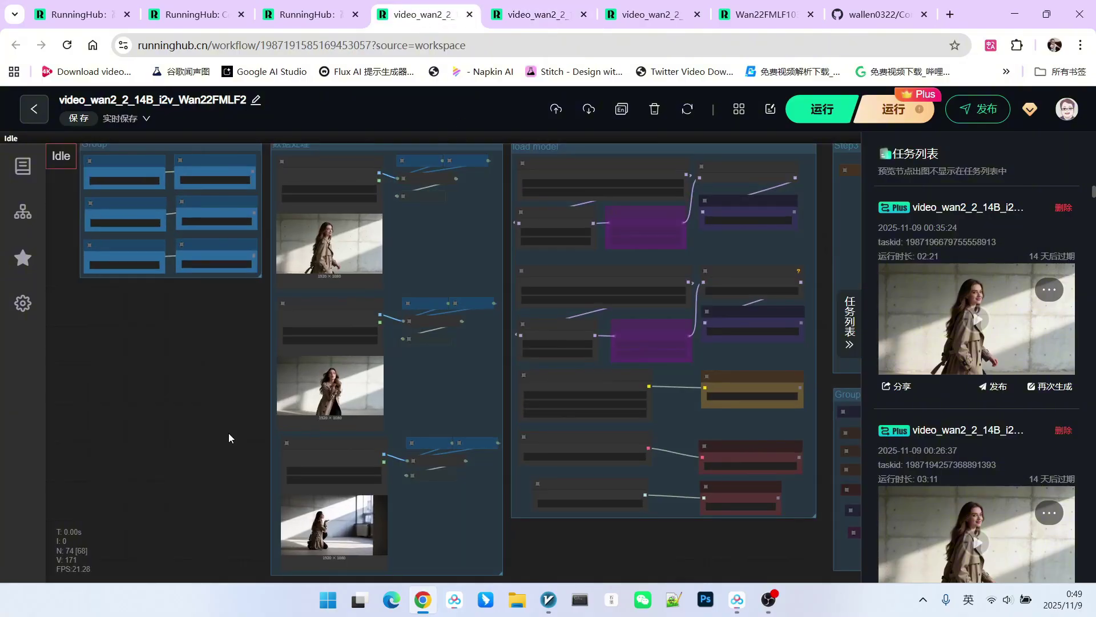
scroll(235, 403, "up", 1)
scroll(228, 439, "up", 1)
scroll(240, 433, "up", 1)
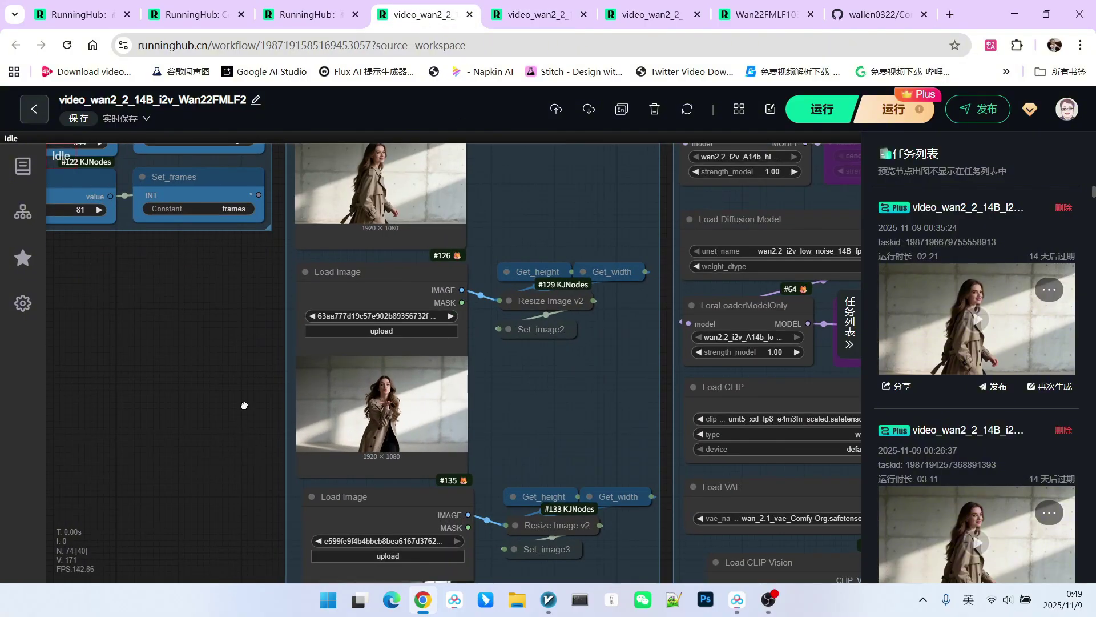
scroll(242, 438, "up", 1)
scroll(242, 403, "up", 1)
scroll(242, 374, "up", 1)
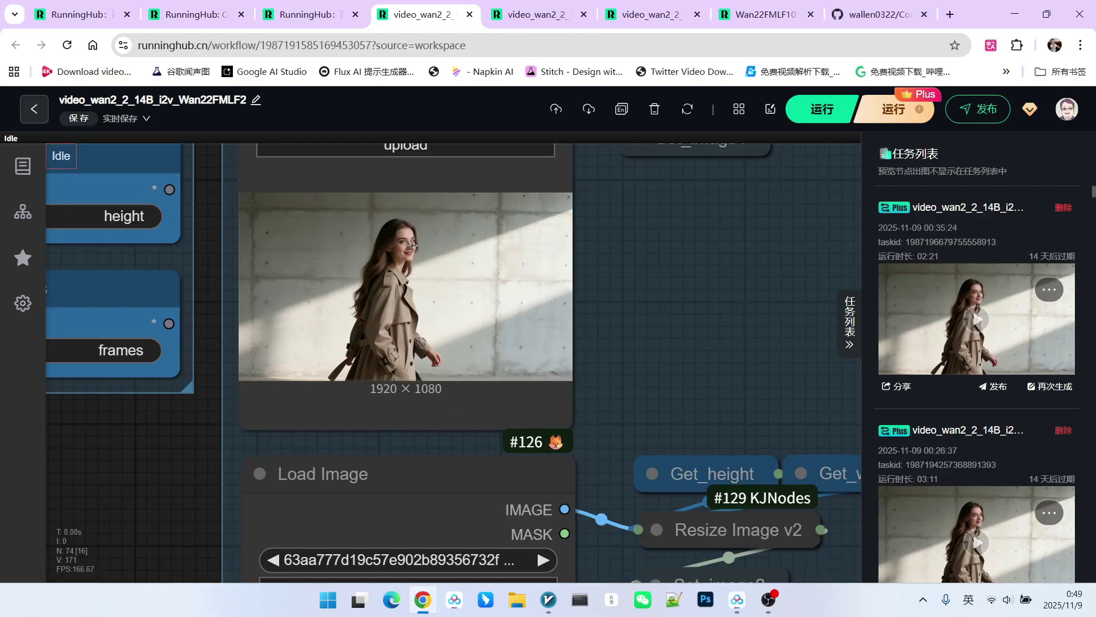
scroll(439, 314, "down", 4)
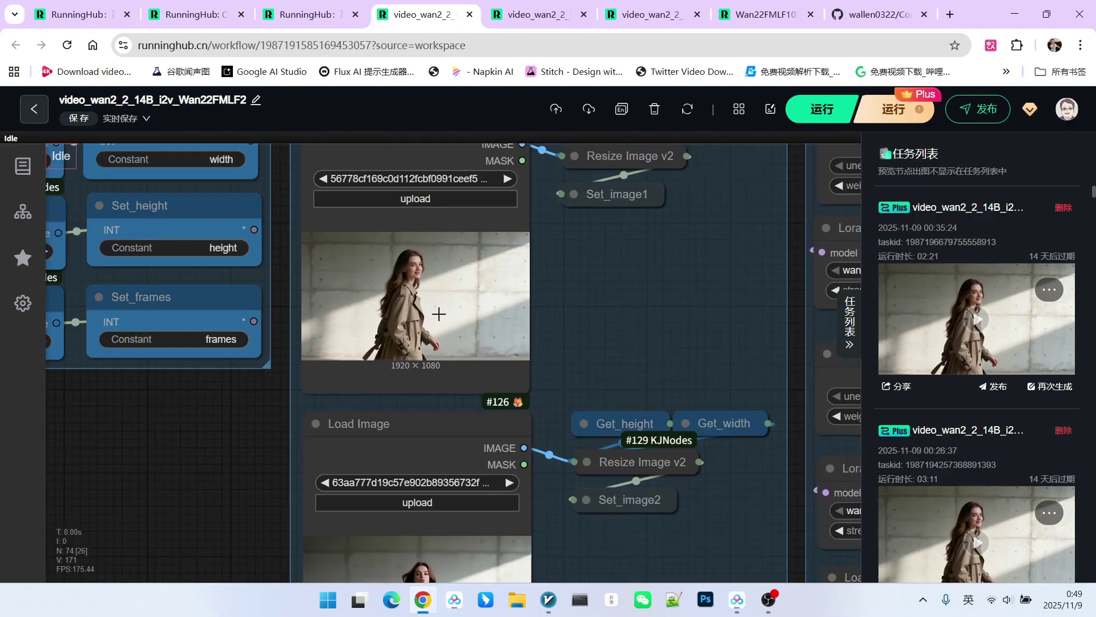
scroll(489, 366, "up", 4)
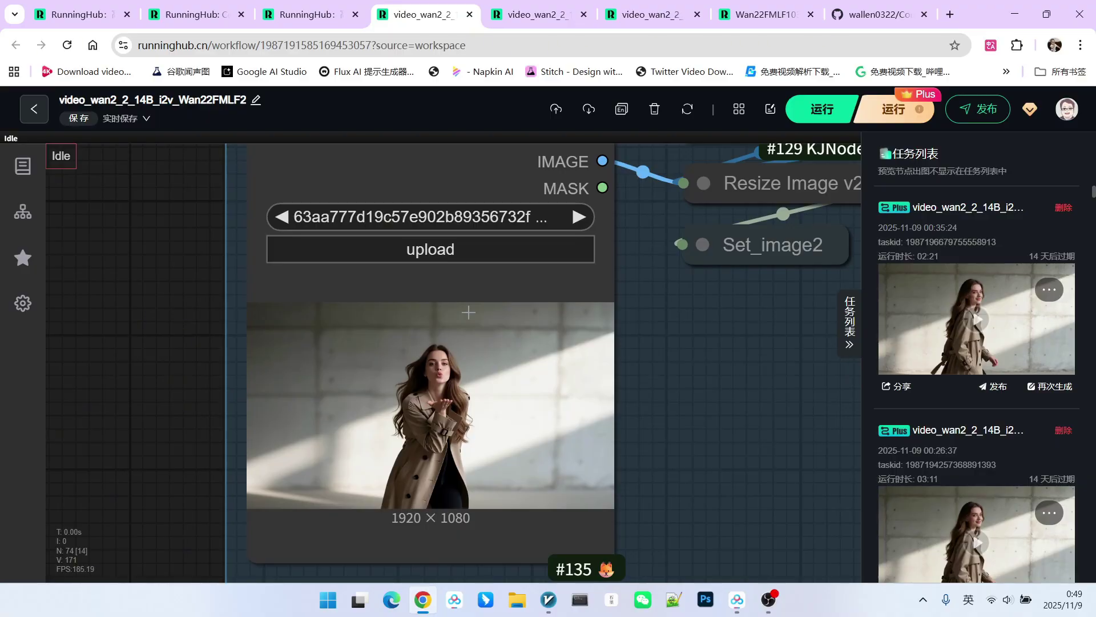
scroll(469, 312, "down", 4)
scroll(469, 386, "up", 1)
scroll(469, 386, "up", 2)
scroll(469, 385, "up", 2)
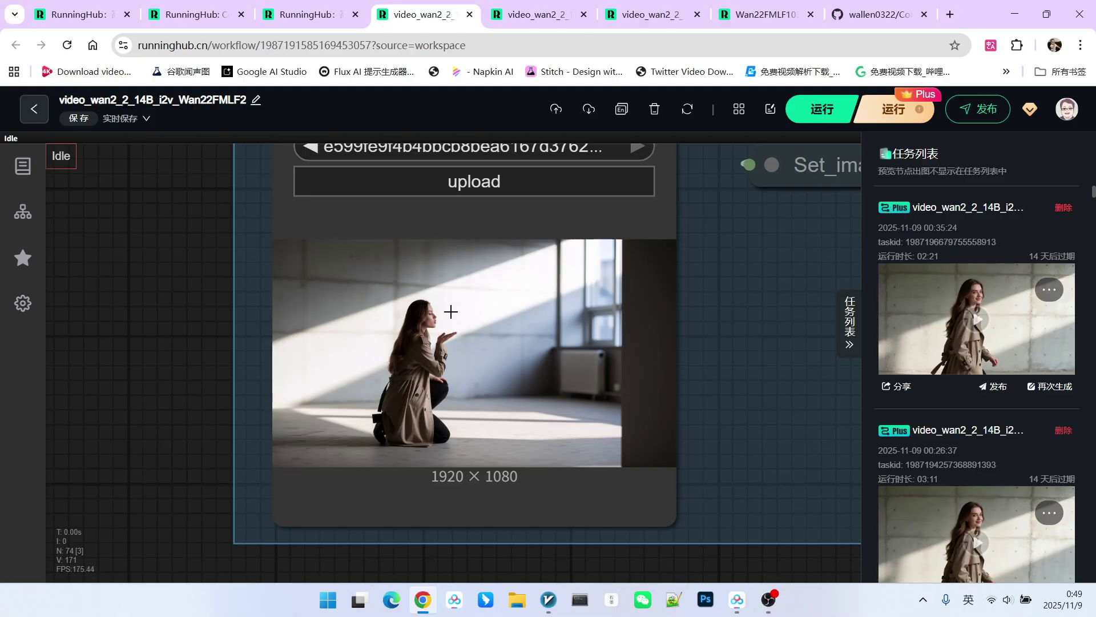
scroll(451, 312, "down", 2)
scroll(476, 495, "down", 2)
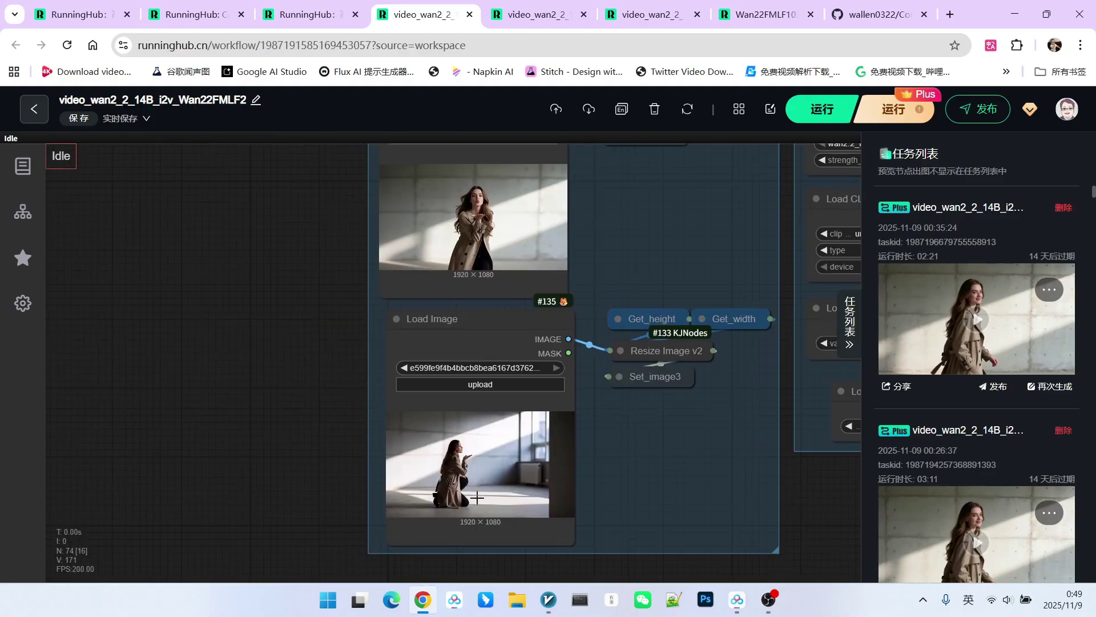
scroll(477, 496, "down", 1)
left_click_drag(316, 347, 293, 421)
scroll(292, 411, "up", 3)
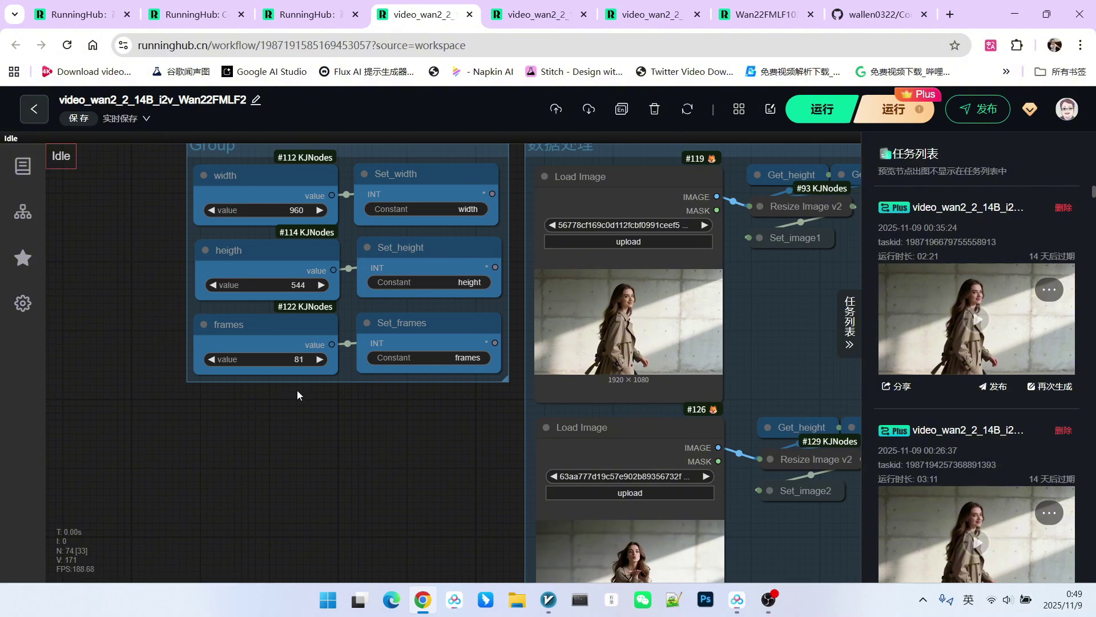
scroll(297, 403, "down", 4)
scroll(299, 407, "down", 4)
scroll(299, 407, "down", 3)
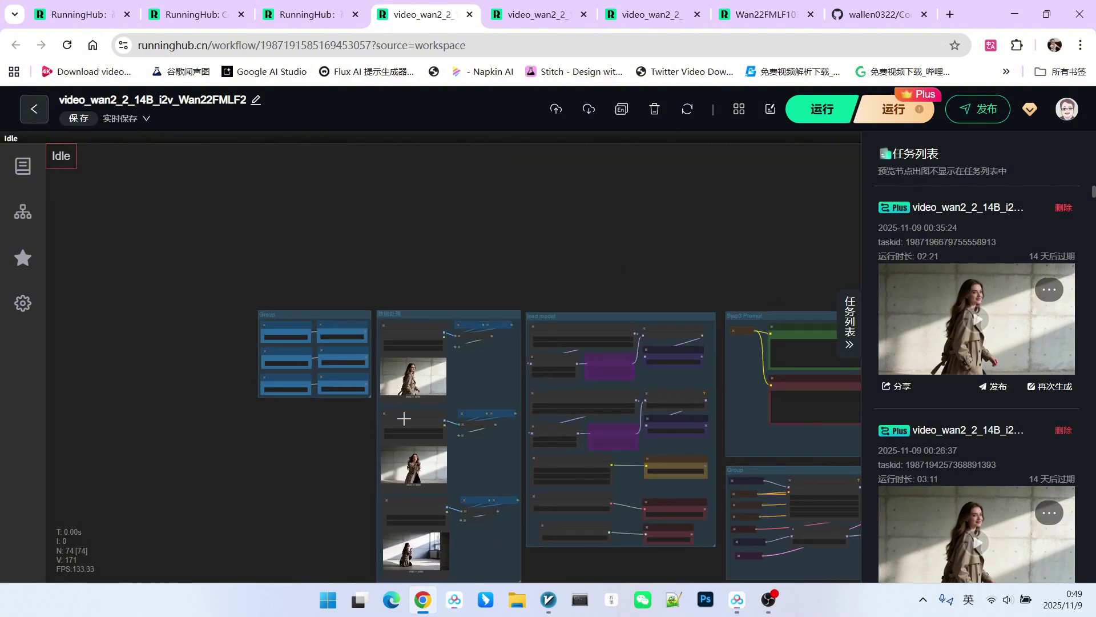
left_click_drag(347, 519, 321, 451)
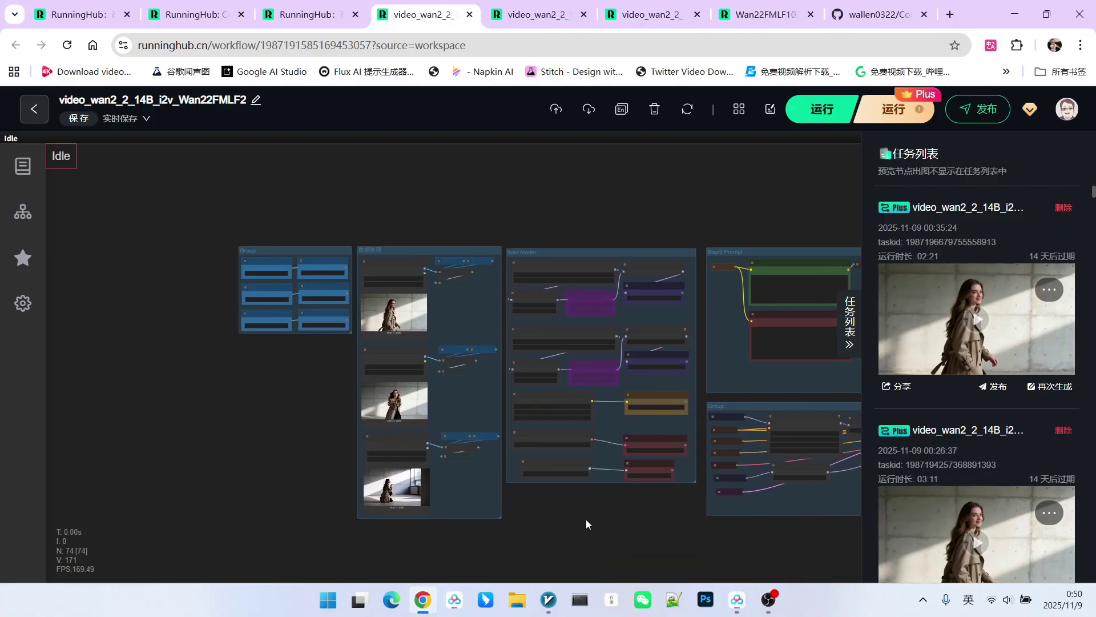
scroll(609, 519, "up", 5)
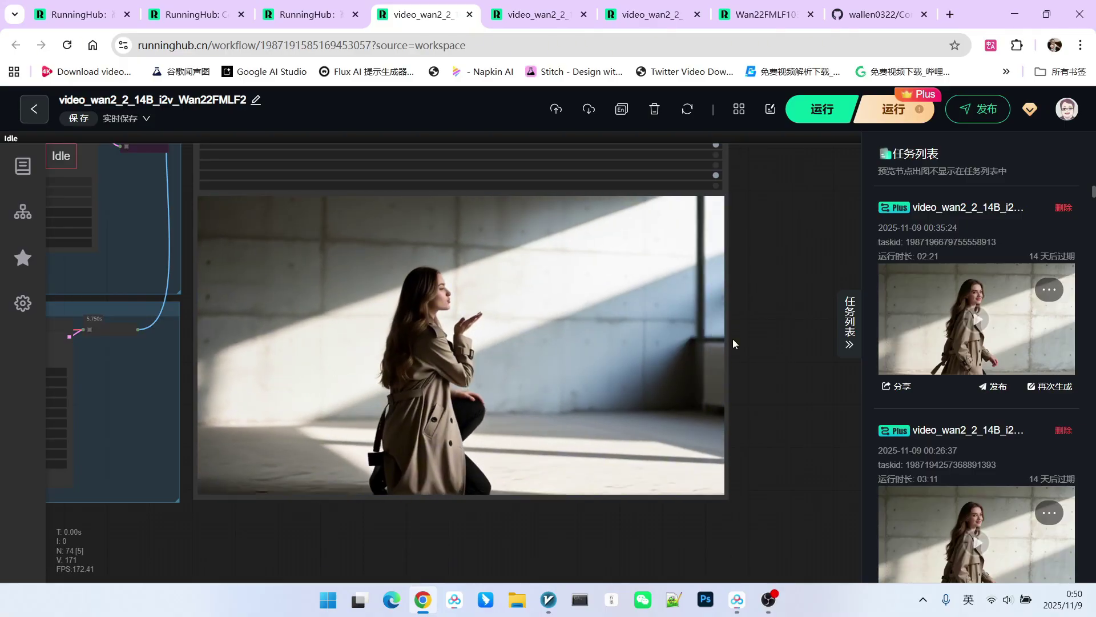
scroll(775, 310, "down", 2)
scroll(776, 302, "down", 3)
scroll(780, 292, "down", 2)
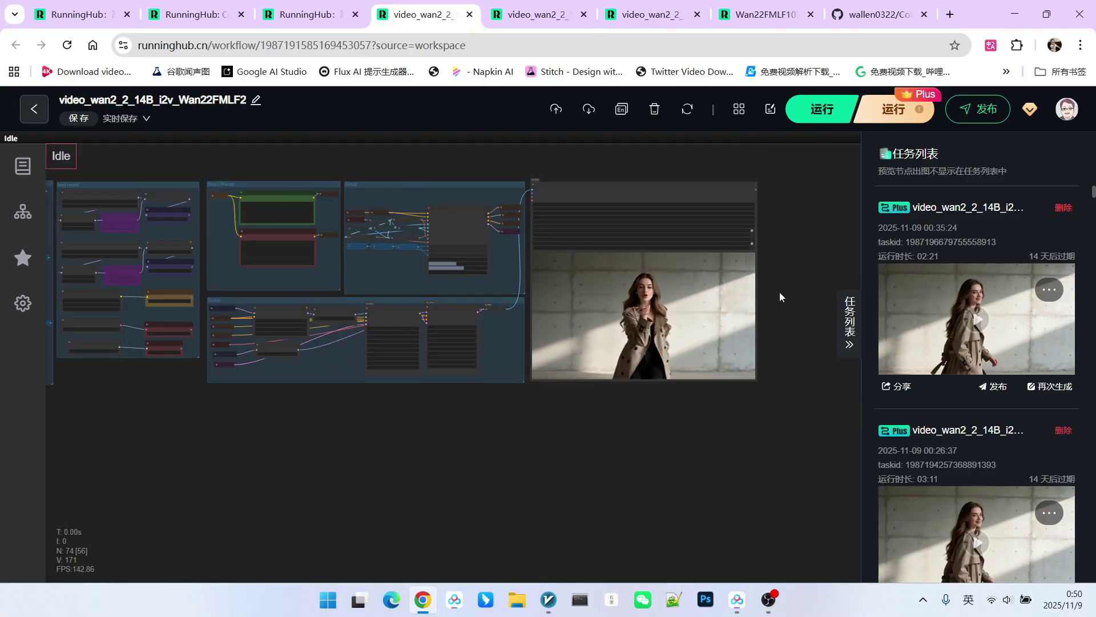
scroll(289, 364, "up", 2)
scroll(200, 262, "up", 3)
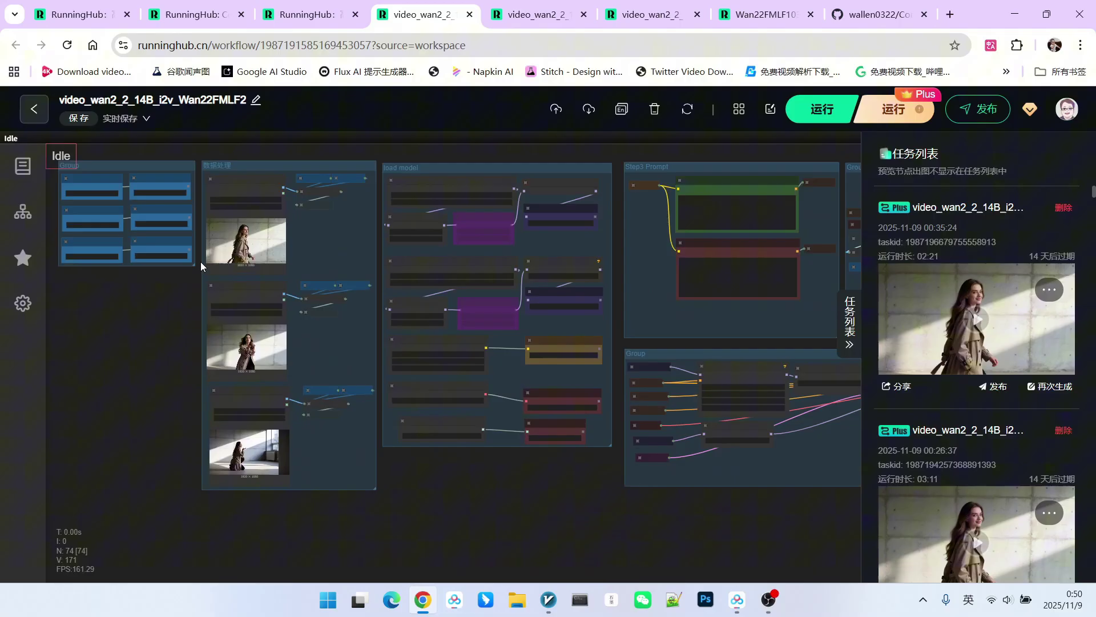
scroll(201, 261, "up", 3)
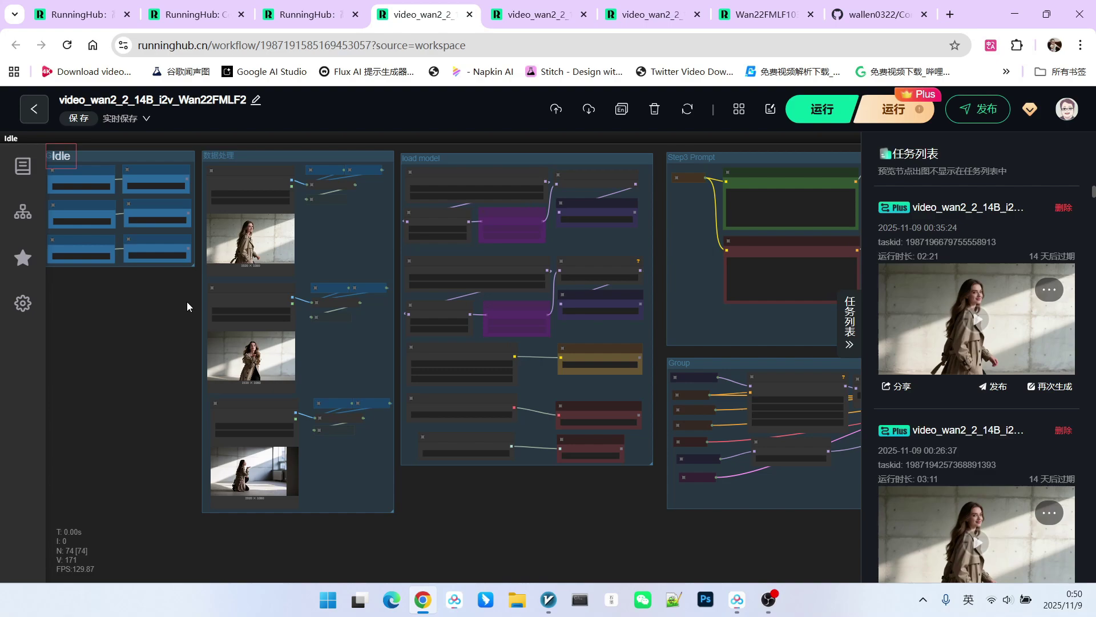
scroll(191, 295, "down", 4)
scroll(479, 470, "up", 2)
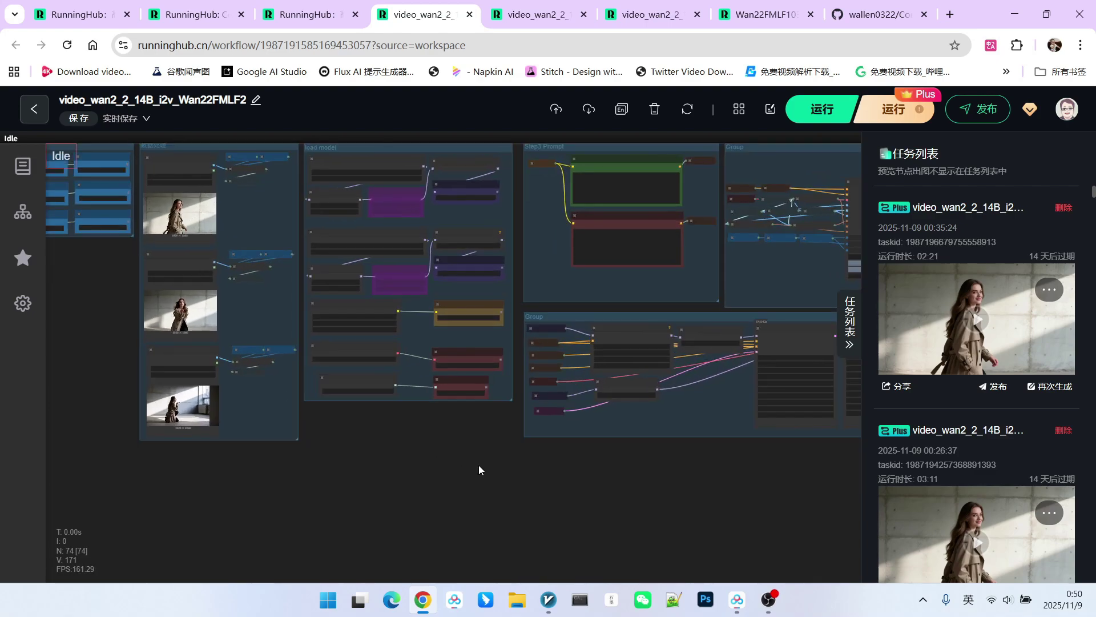
left_click_drag(478, 470, 452, 491)
scroll(449, 470, "down", 2)
scroll(449, 472, "down", 3)
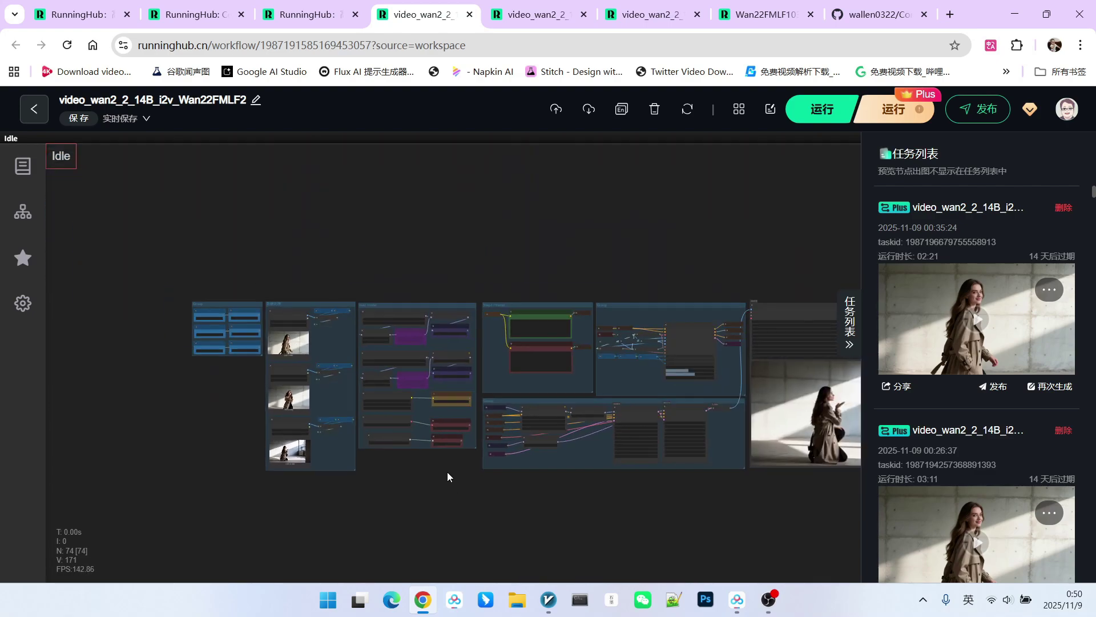
scroll(447, 472, "down", 3)
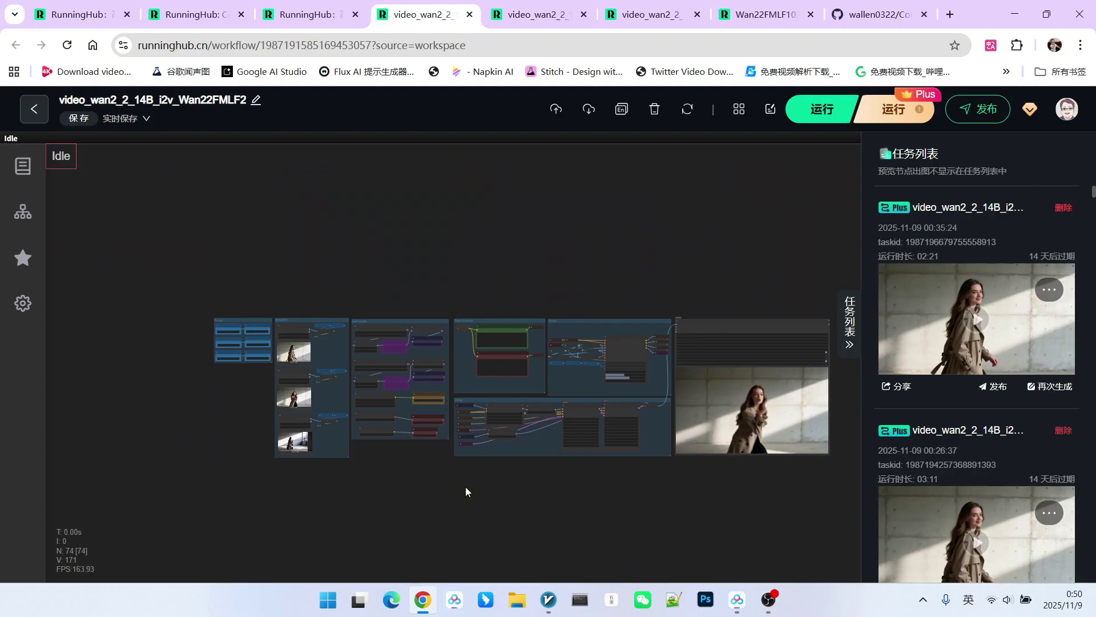
left_click_drag(511, 488, 508, 462)
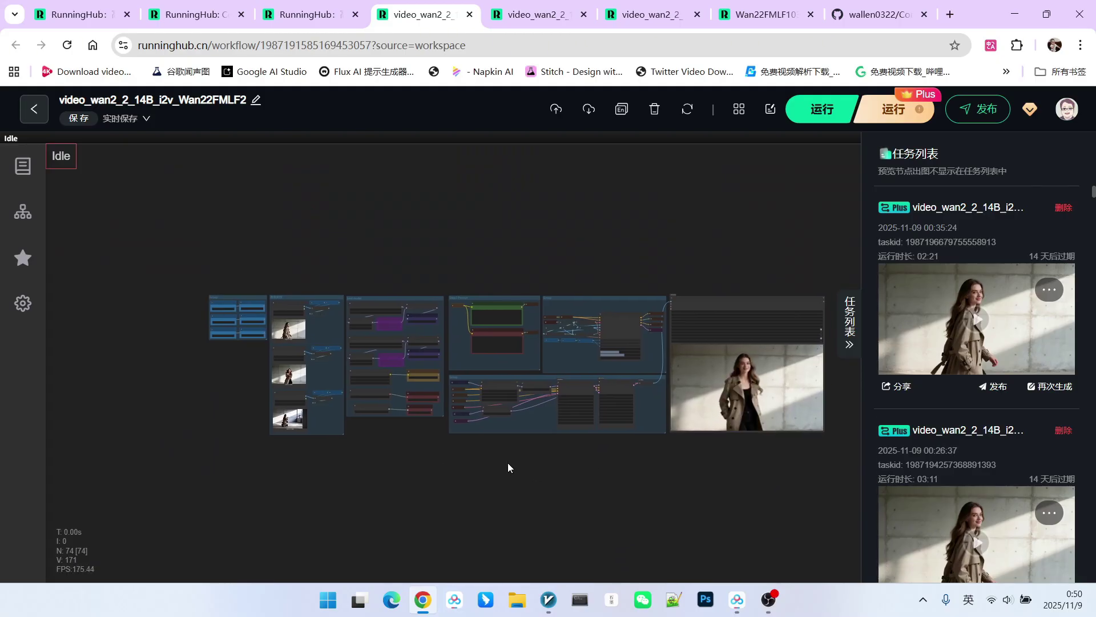
scroll(468, 465, "up", 1)
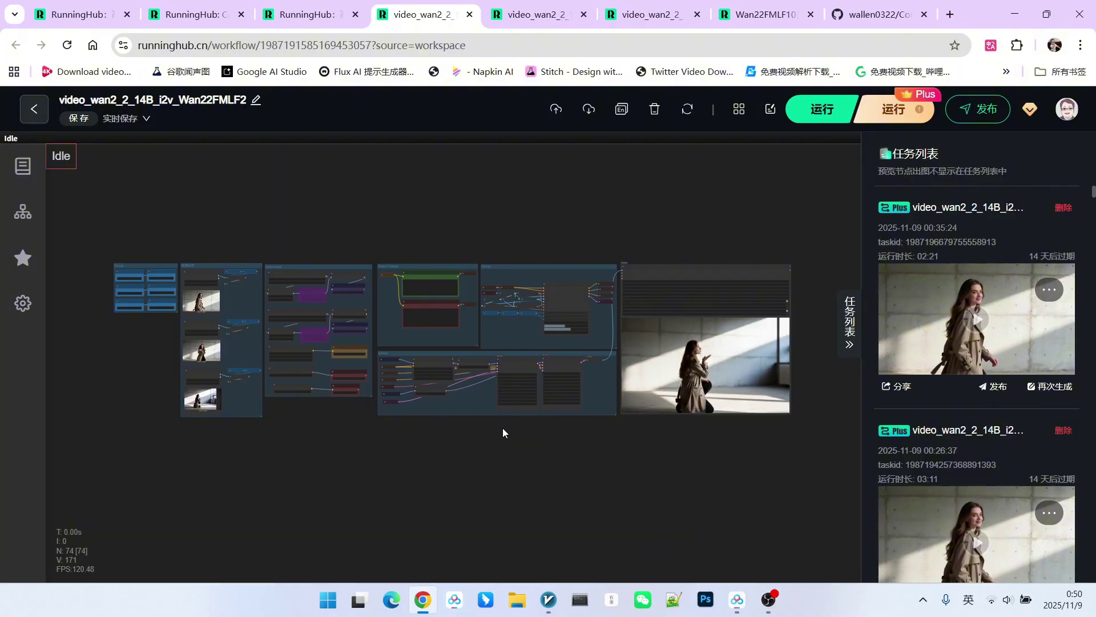
scroll(179, 343, "up", 2)
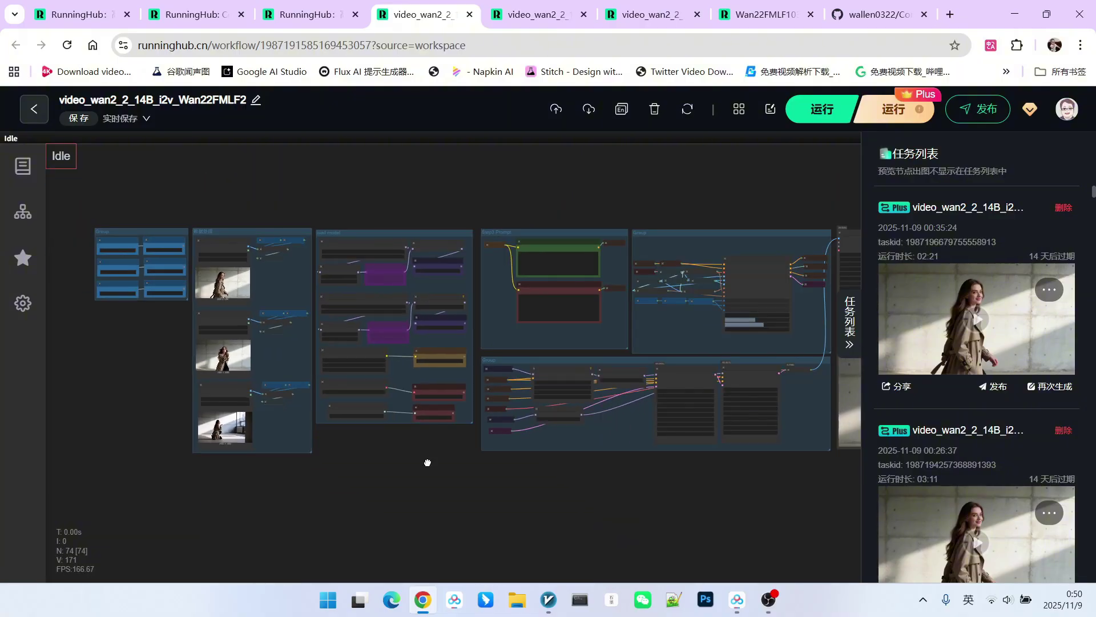
scroll(354, 460, "up", 2)
scroll(235, 430, "up", 1)
scroll(138, 312, "up", 2)
scroll(139, 312, "up", 3)
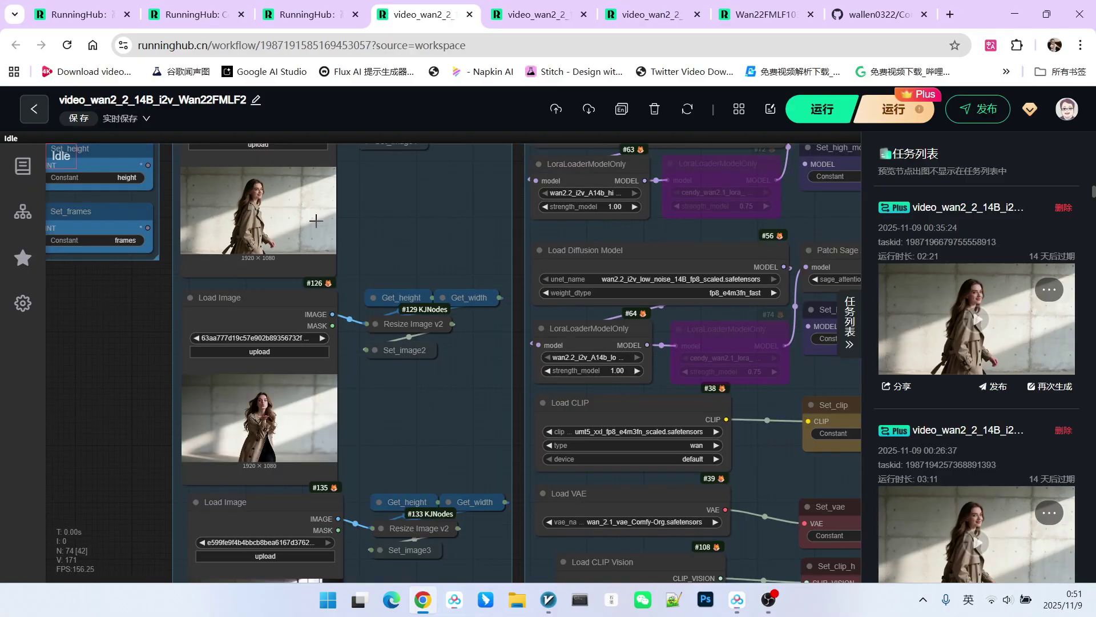
scroll(189, 330, "up", 2)
scroll(240, 343, "up", 2)
scroll(282, 359, "up", 1)
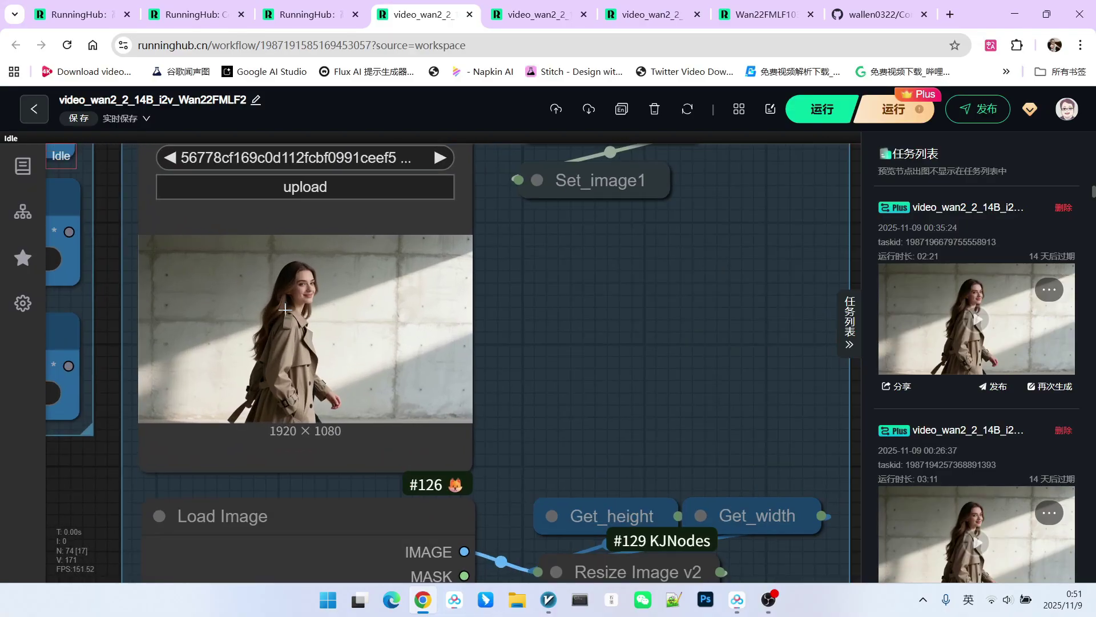
scroll(384, 320, "down", 2)
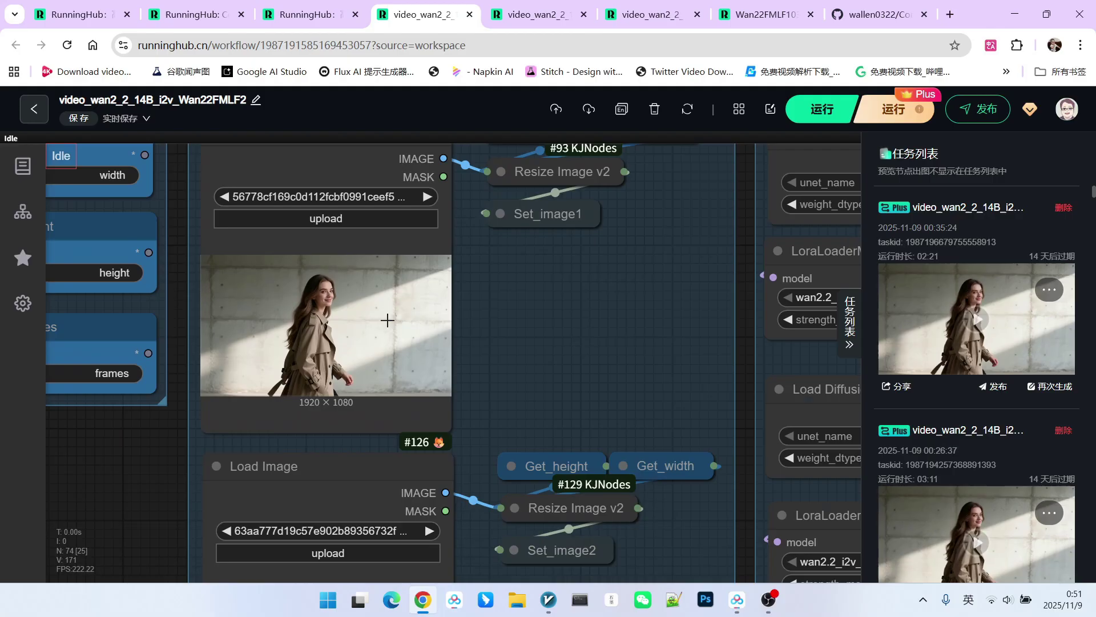
scroll(386, 318, "down", 3)
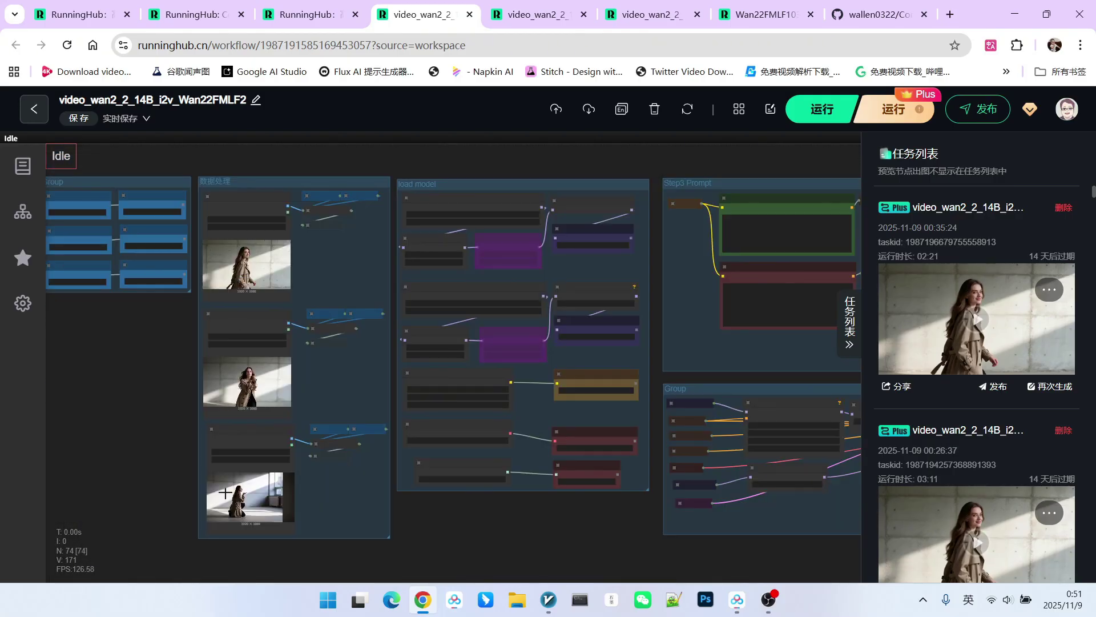
scroll(183, 457, "down", 2)
scroll(436, 511, "down", 1)
scroll(424, 433, "down", 1)
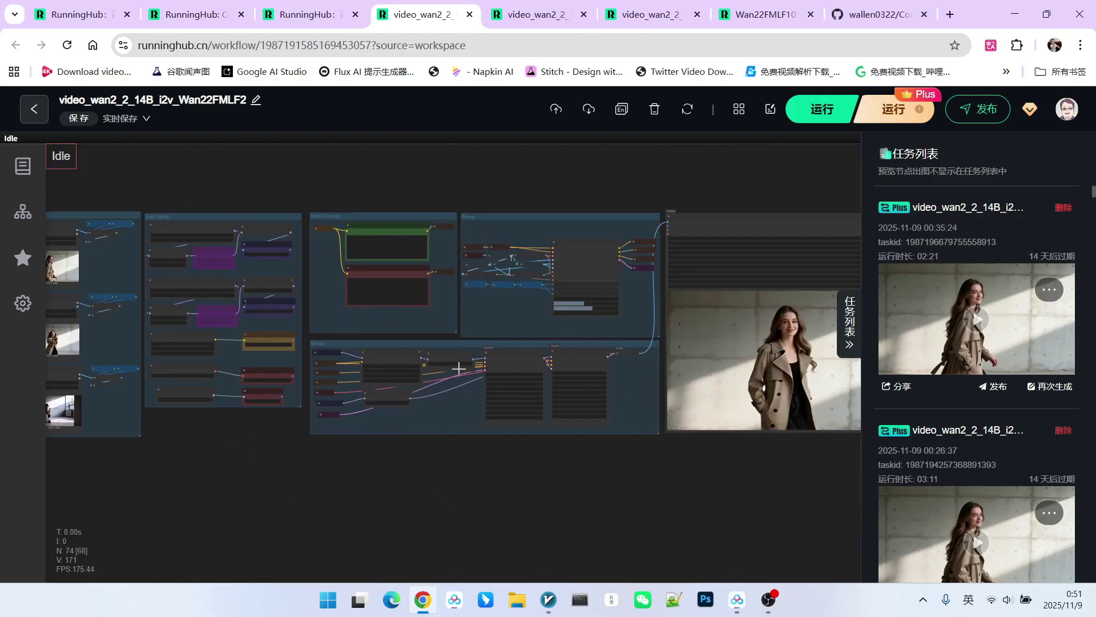
scroll(428, 445, "up", 2)
scroll(375, 457, "down", 1)
scroll(376, 458, "down", 1)
left_click_drag(376, 457, 452, 454)
scroll(452, 454, "down", 1)
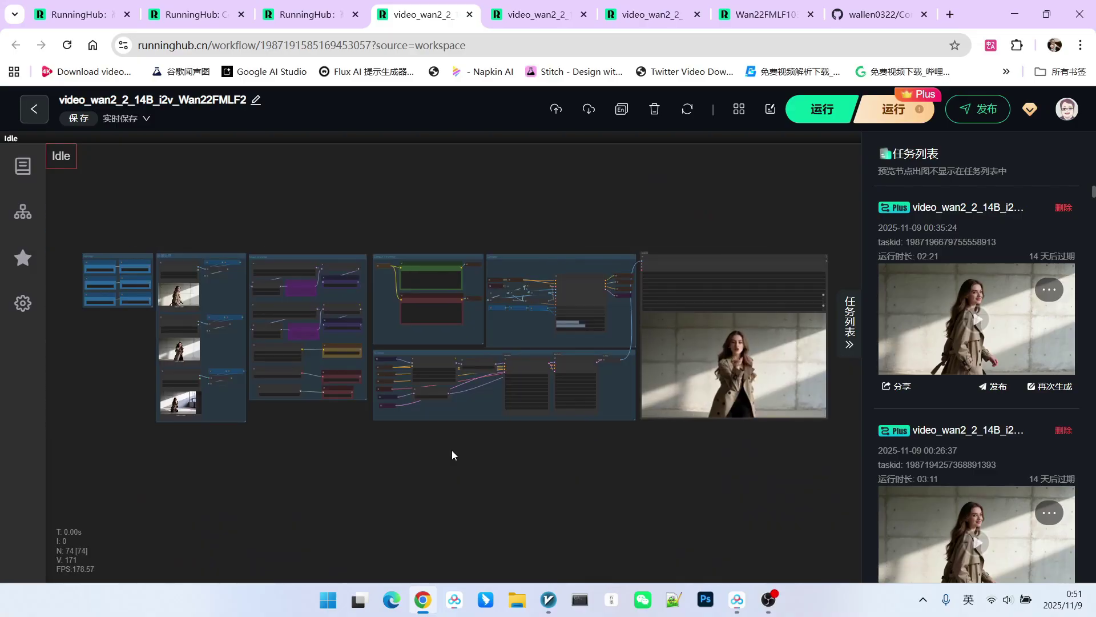